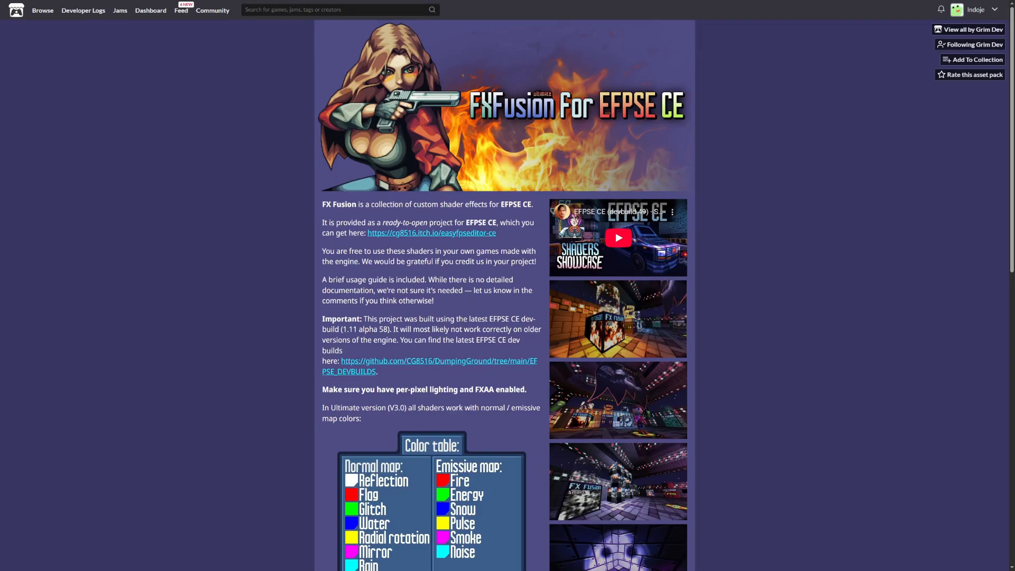
# Review the FX Fusion for EFPSE CE asset page, from the introduction through the shader color table to the download section
pyautogui.scroll(-4, 504, 296)
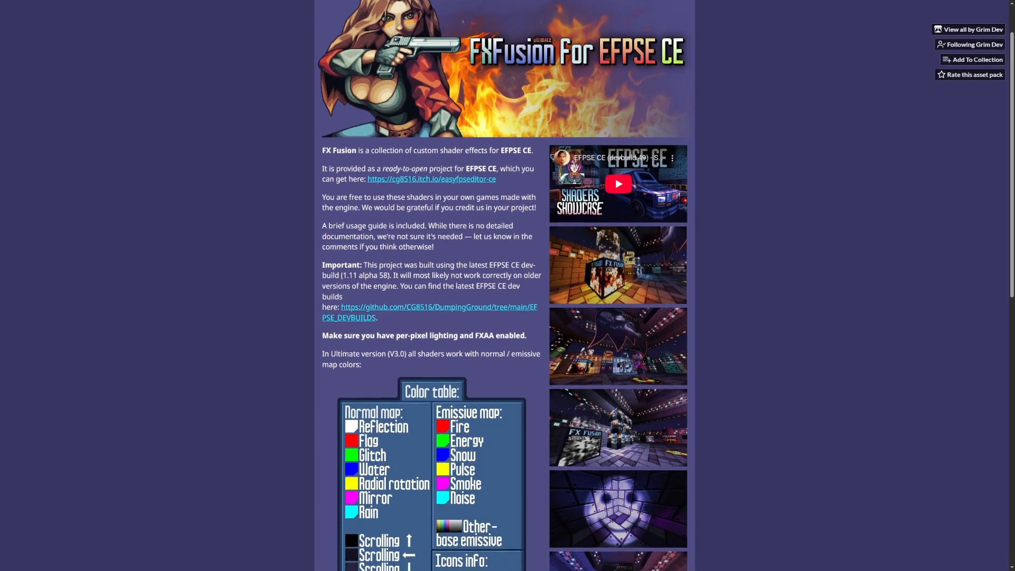
pyautogui.scroll(-3, 505, 296)
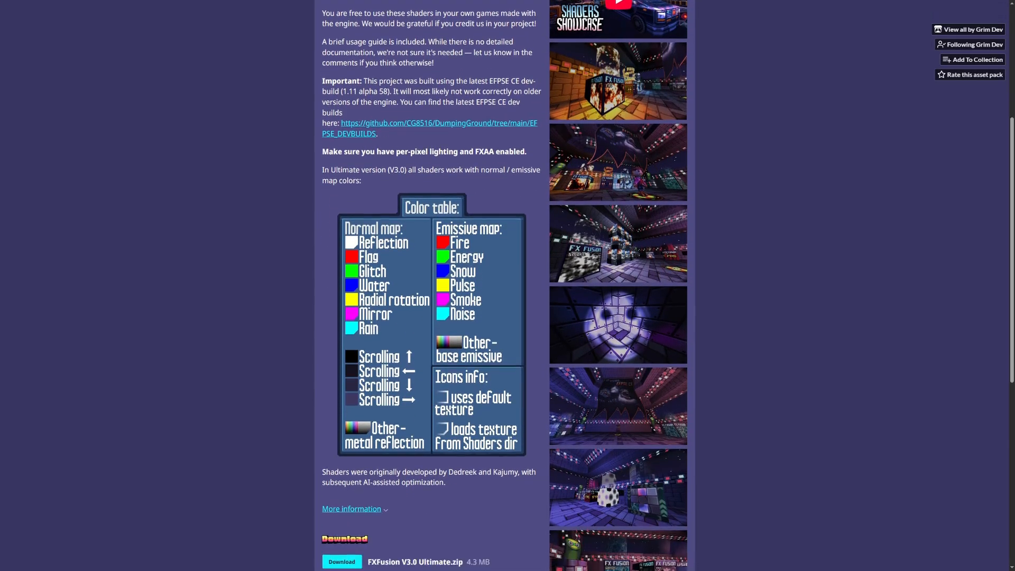
pyautogui.scroll(-3, 505, 296)
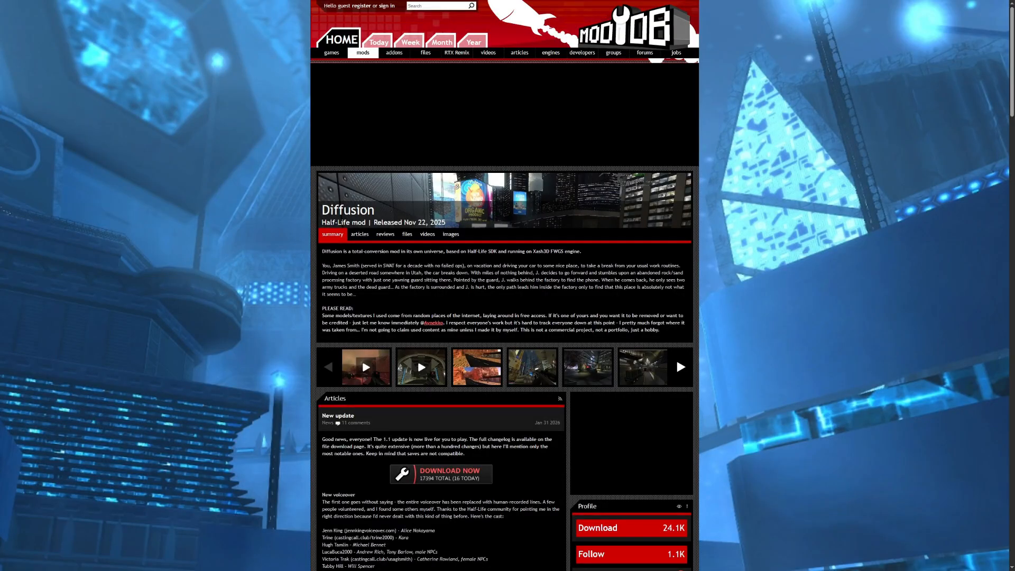
# Read through the Diffusion mod's ModDB page, covering its description, the 1.1 update article and the screenshots
pyautogui.scroll(-1, 504, 285)
pyautogui.scroll(-5, 504, 285)
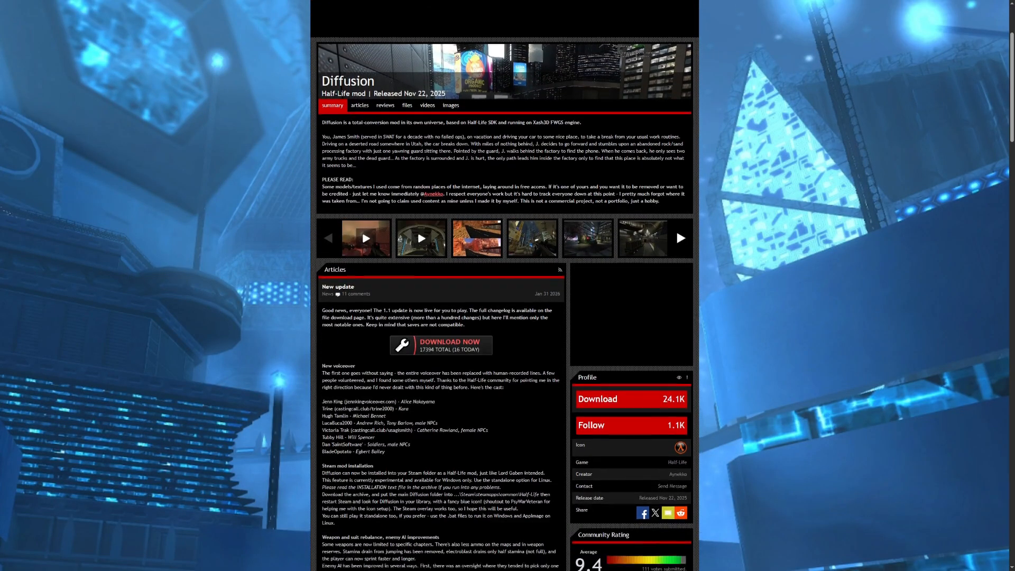
pyautogui.scroll(-5, 504, 286)
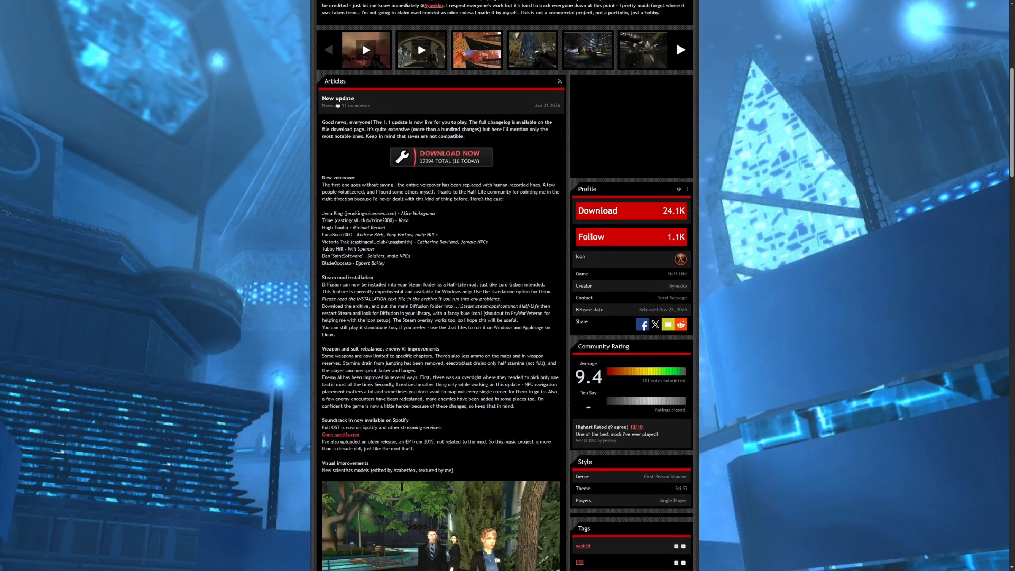
pyautogui.scroll(-7, 504, 286)
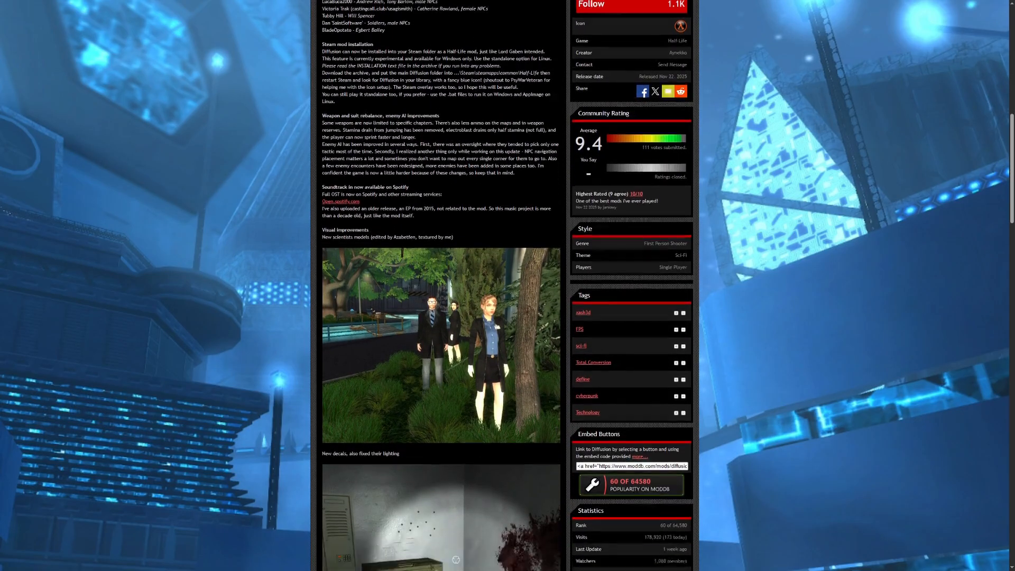
pyautogui.scroll(-3, 504, 286)
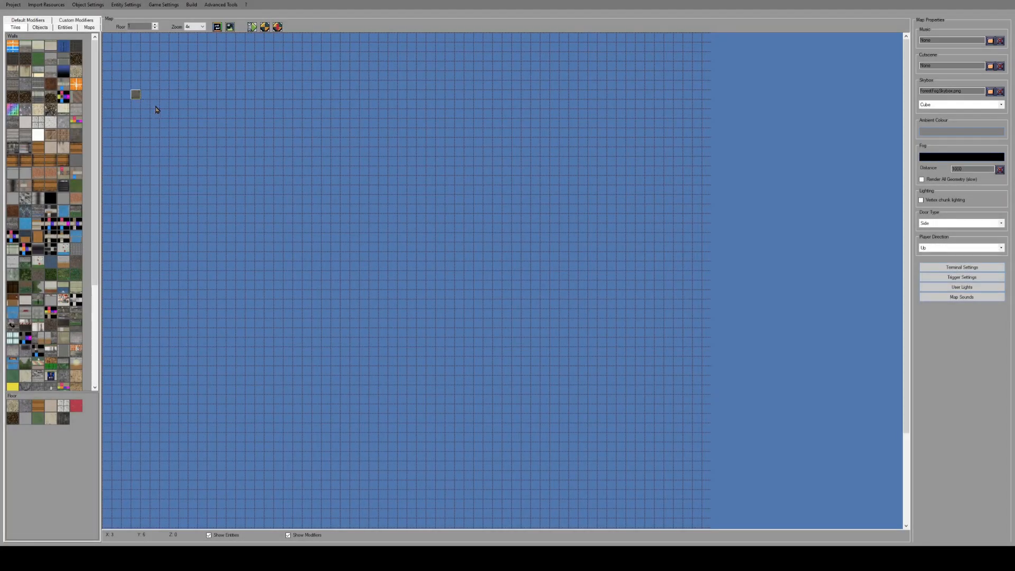
# In the map editor, fill a 7 by 7 block of floor tiles on floor 0 and choose the window wall tile
pyautogui.moveTo(135, 94); pyautogui.dragTo(193, 151)
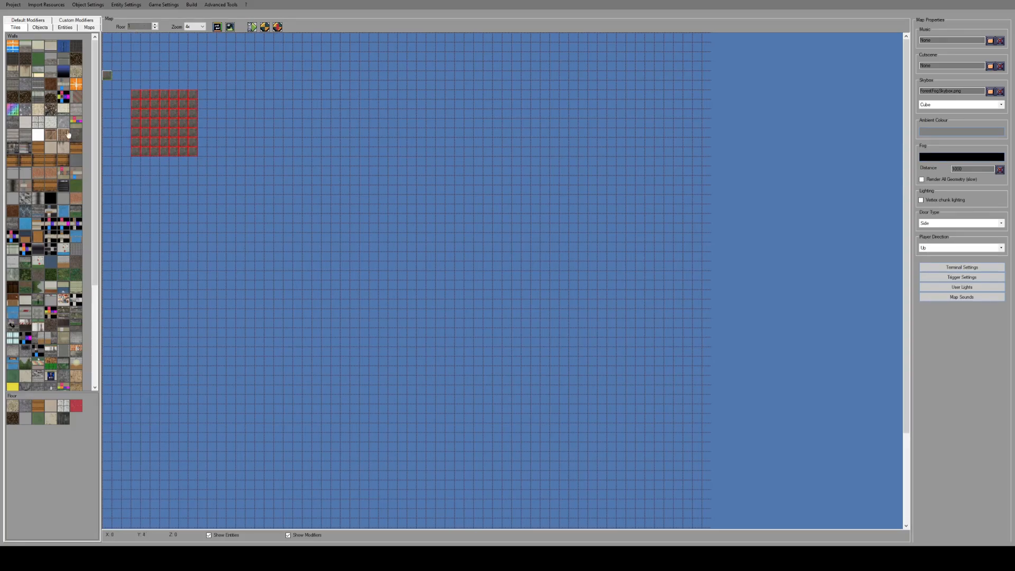
pyautogui.scroll(-5, 39, 355)
pyautogui.click(13, 349)
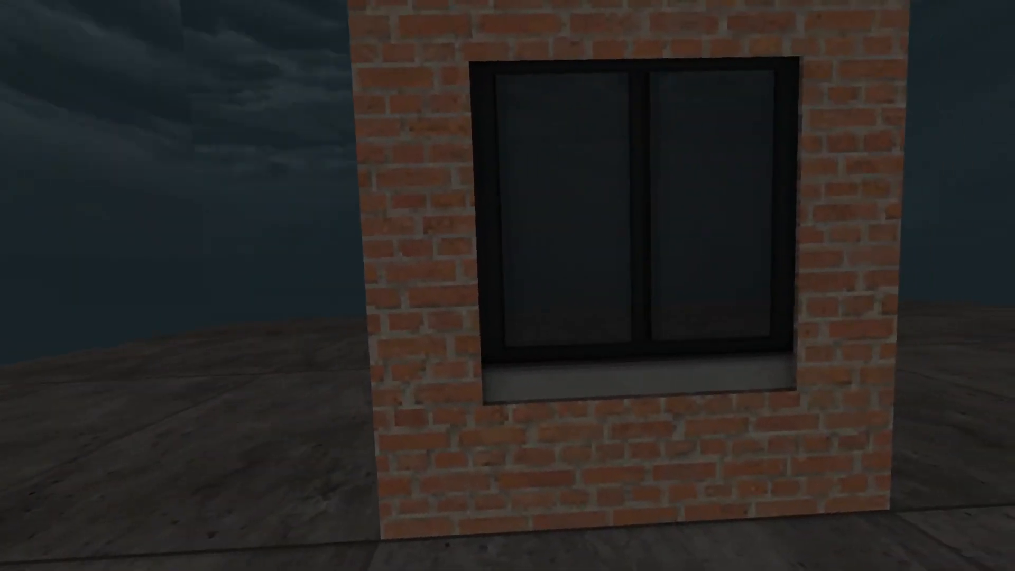
# Enter build mode with the console command build and inspect the brick window block from above, below and the front
pyautogui.write('build')
pyautogui.press('Return')
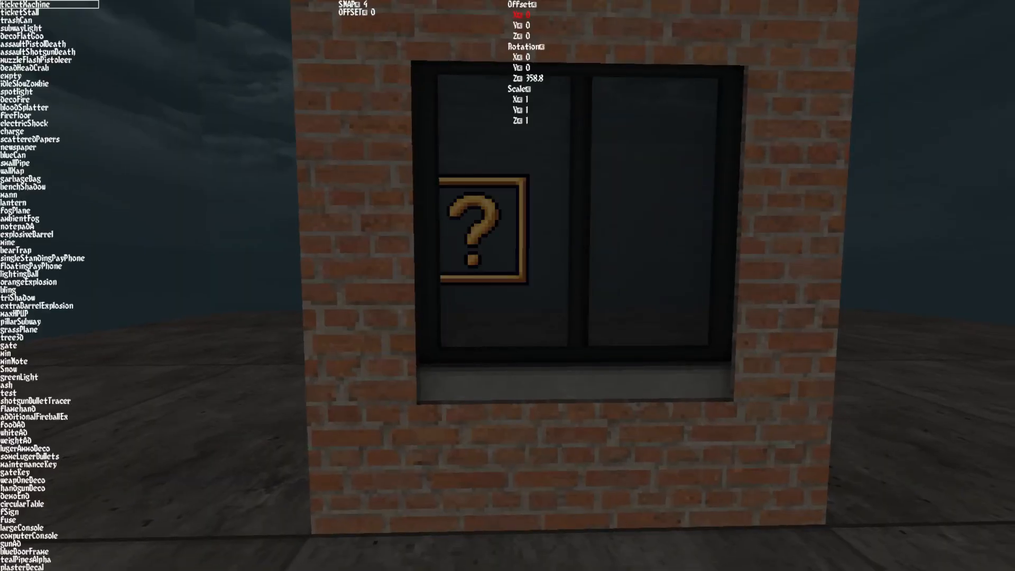
pyautogui.press('space')
pyautogui.press('w')
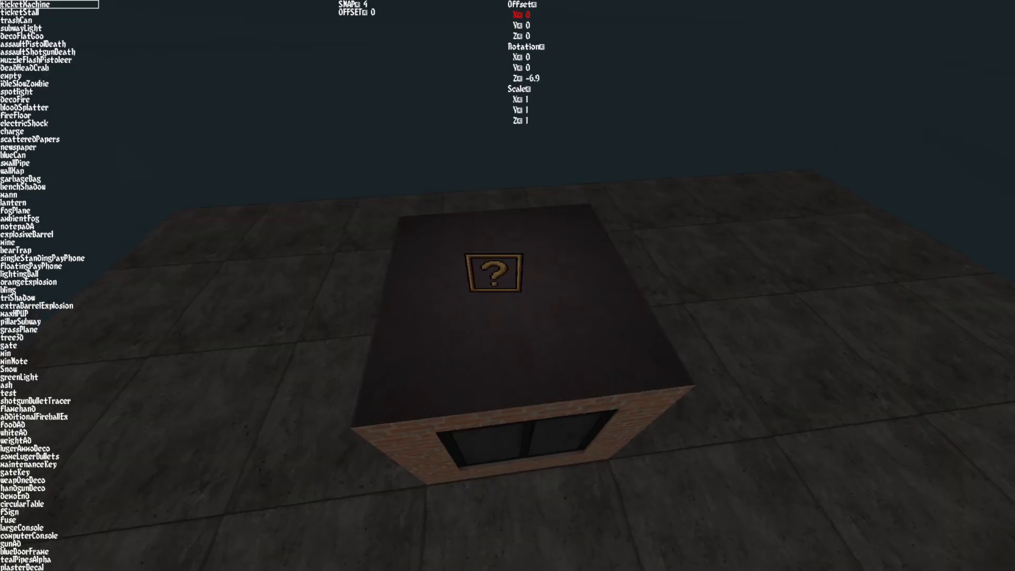
pyautogui.press('w')
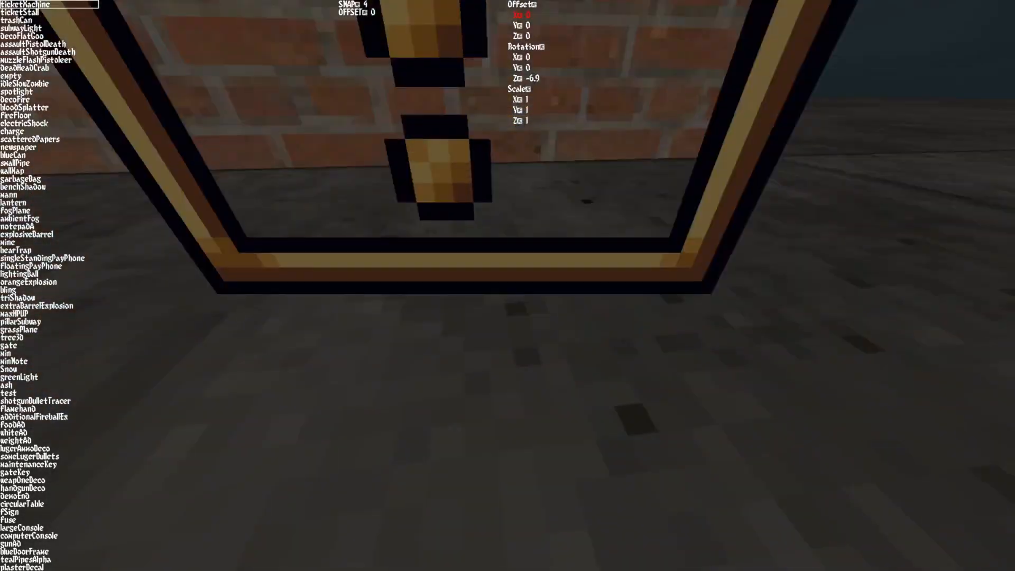
pyautogui.press('s')
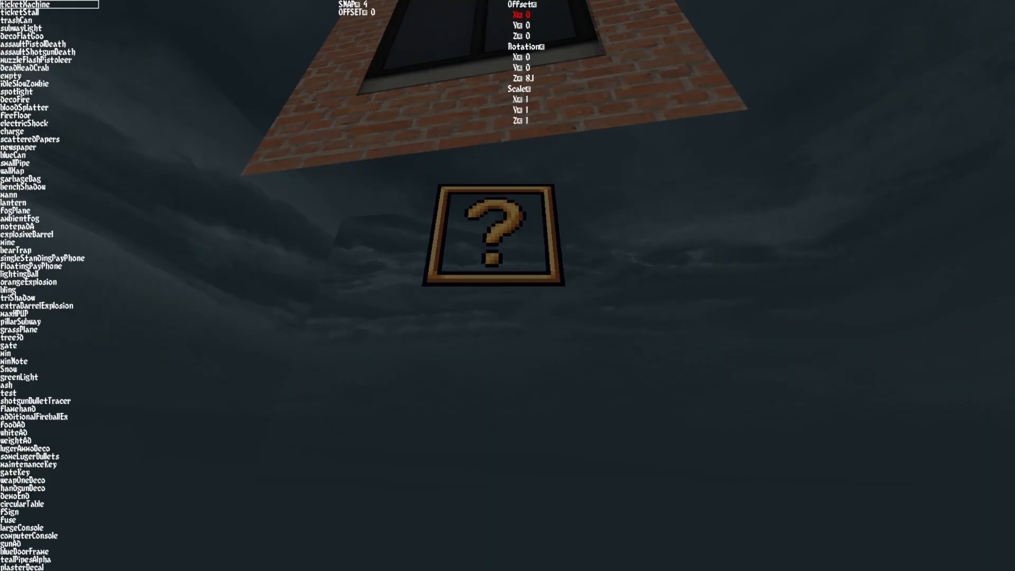
pyautogui.press('w')
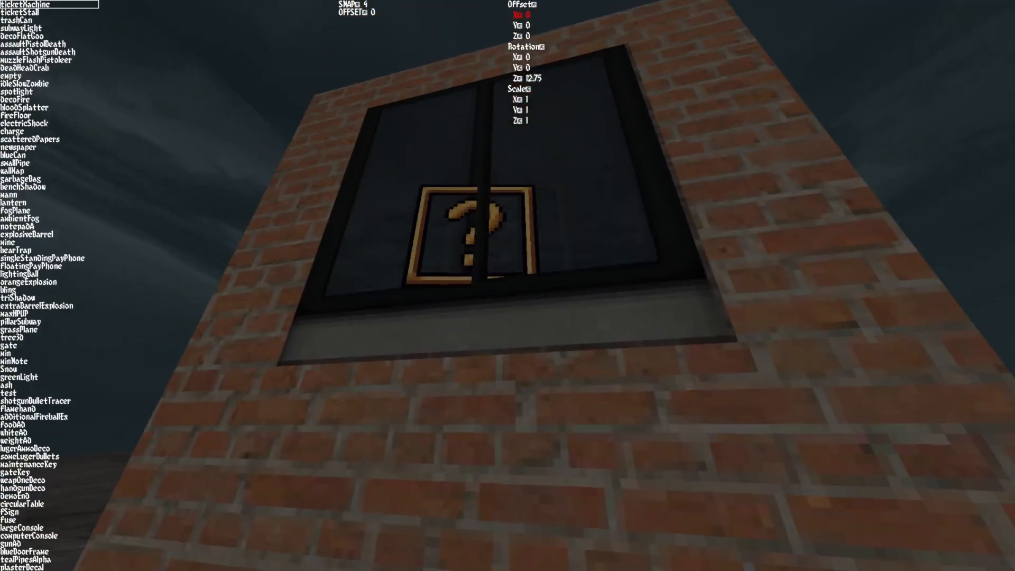
pyautogui.press('s')
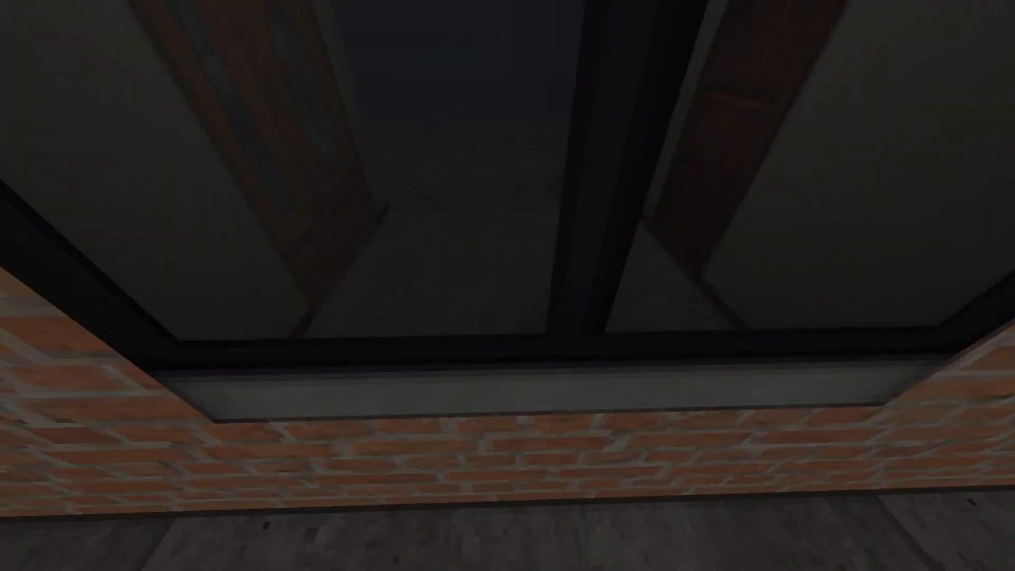
# Run the console command build while facing the window that shows a room interior
pyautogui.press('`')
pyautogui.write('build')
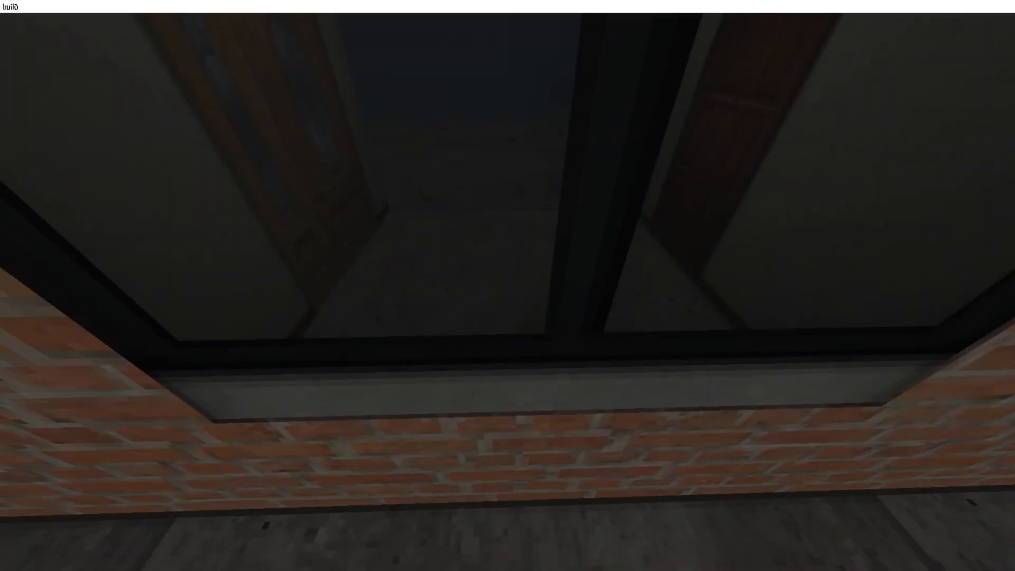
pyautogui.press('Return')
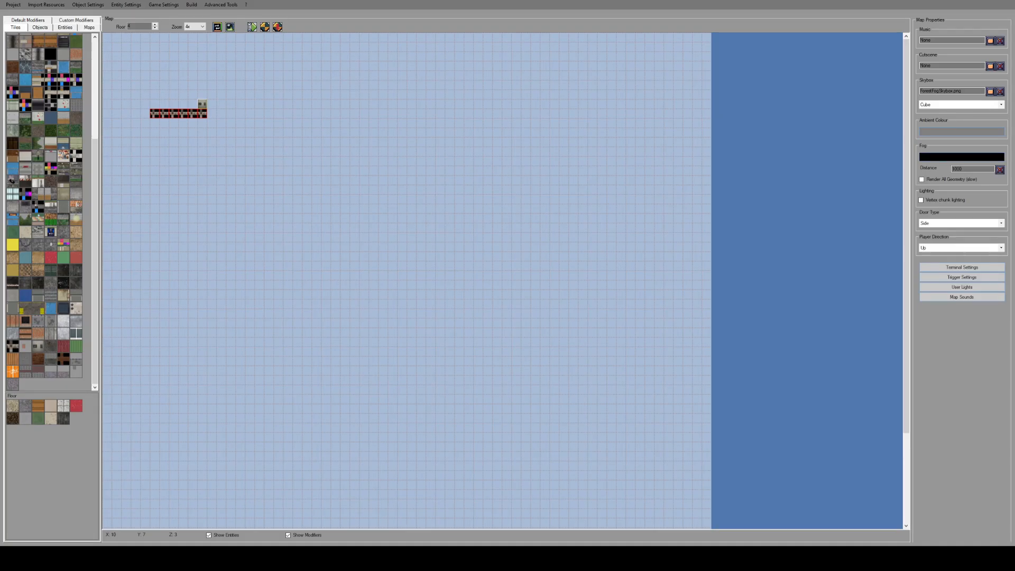
# Fill the six-cell row directly behind the window row with room tiles on floors 3, 2 and 1
pyautogui.moveTo(200, 105); pyautogui.dragTo(153, 103)
pyautogui.scroll(-1, 144, 26)
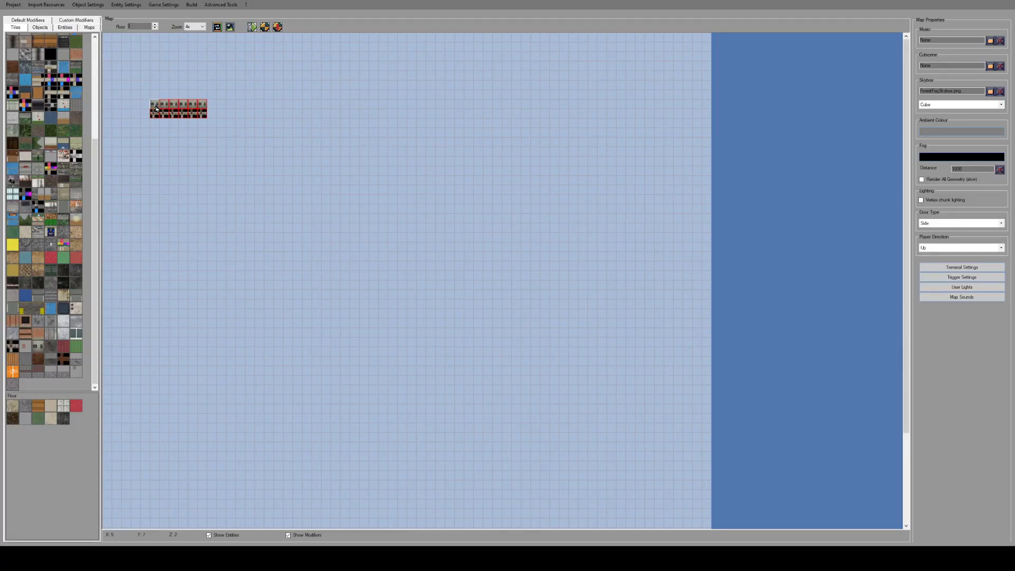
pyautogui.scroll(-1, 140, 27)
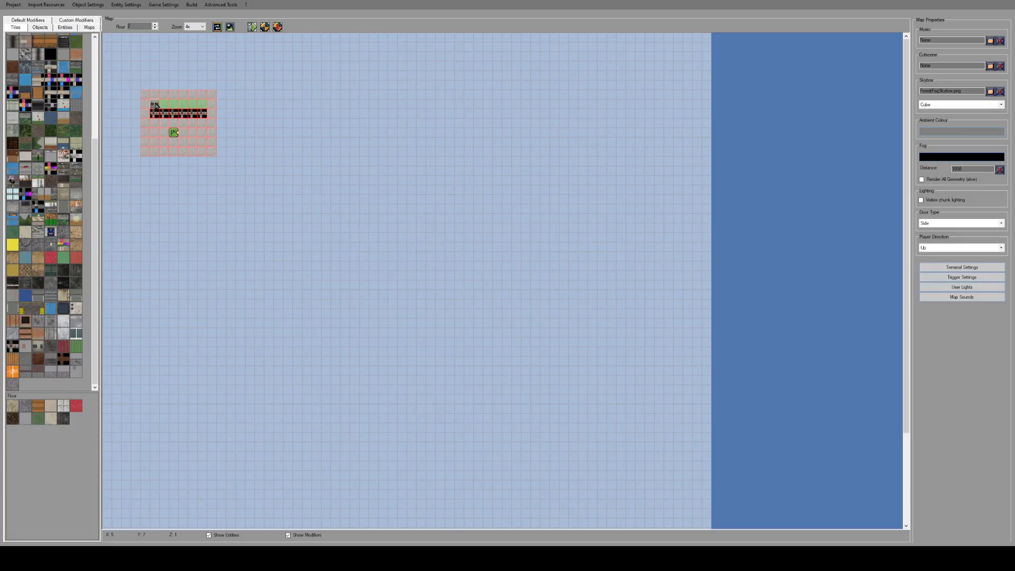
pyautogui.moveTo(156, 106); pyautogui.dragTo(155, 105)
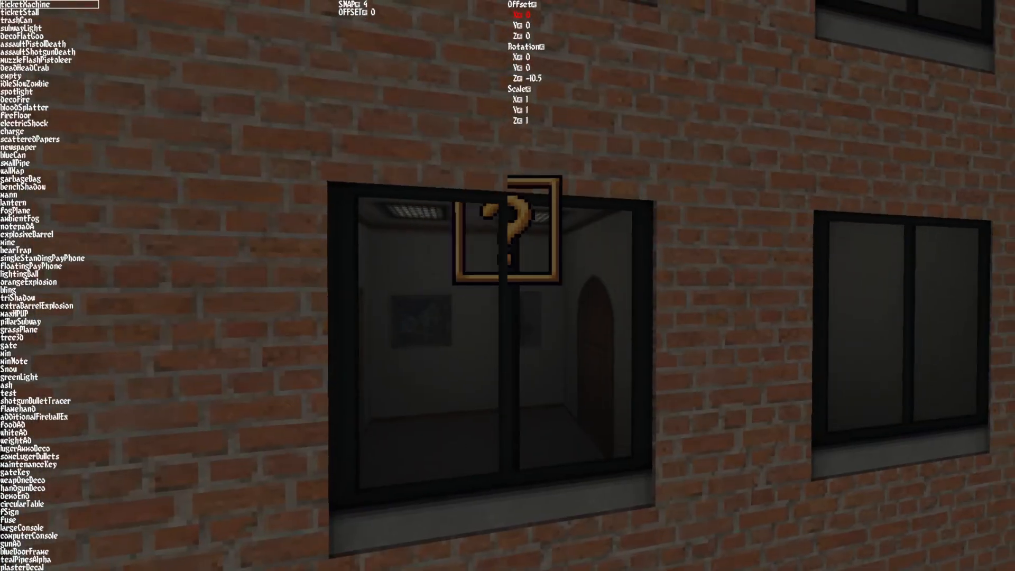
# Inspect the three-storey window facade in build mode, viewing it up close, from afar and at its side corner
pyautogui.press('s')
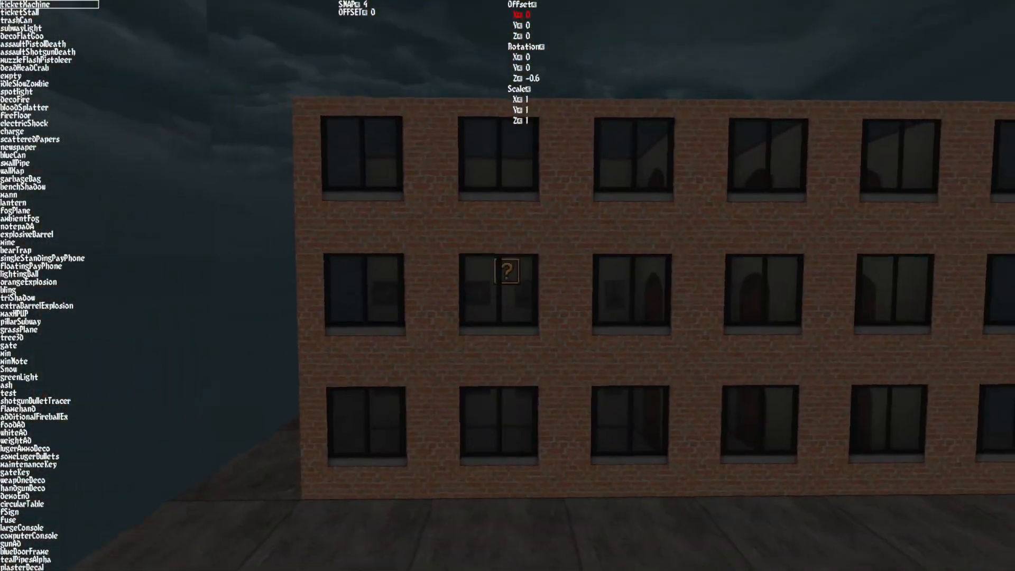
pyautogui.press('w')
pyautogui.press('s')
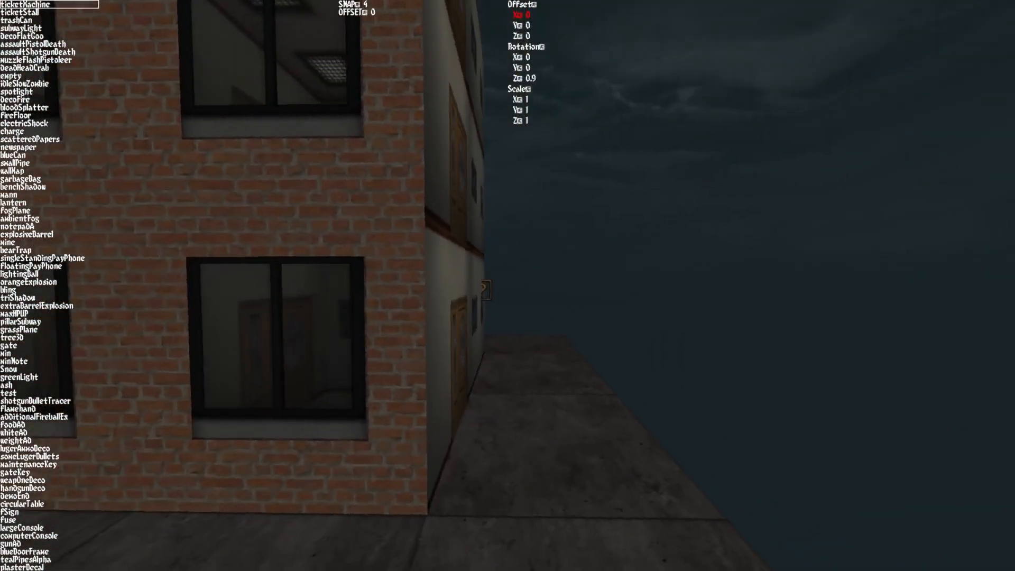
pyautogui.press('Escape')
# Place brick tiles at both ends of the window row on floors 1, 2 and 3
pyautogui.click(320, 194)
pyautogui.click(187, 194)
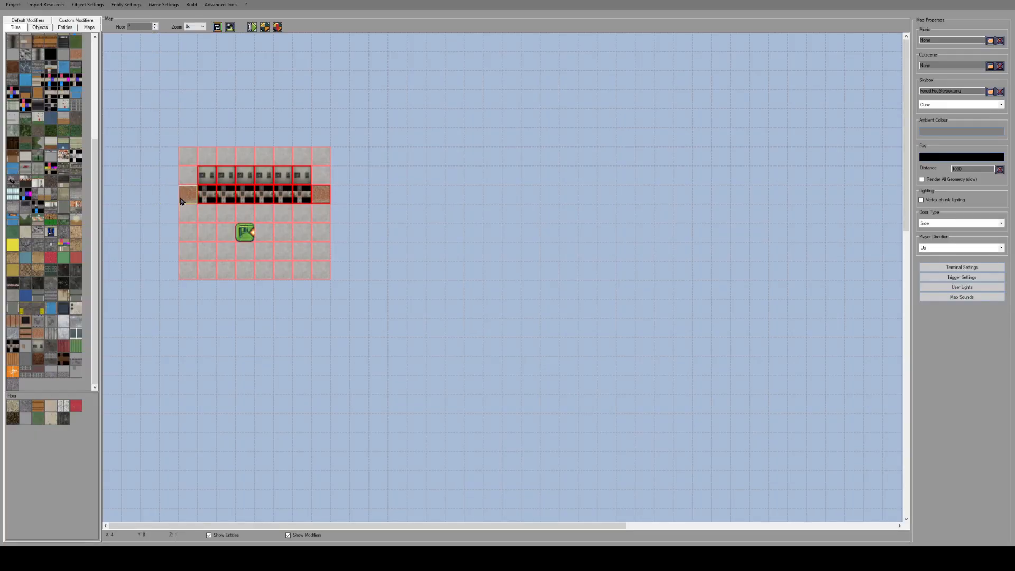
pyautogui.click(155, 24)
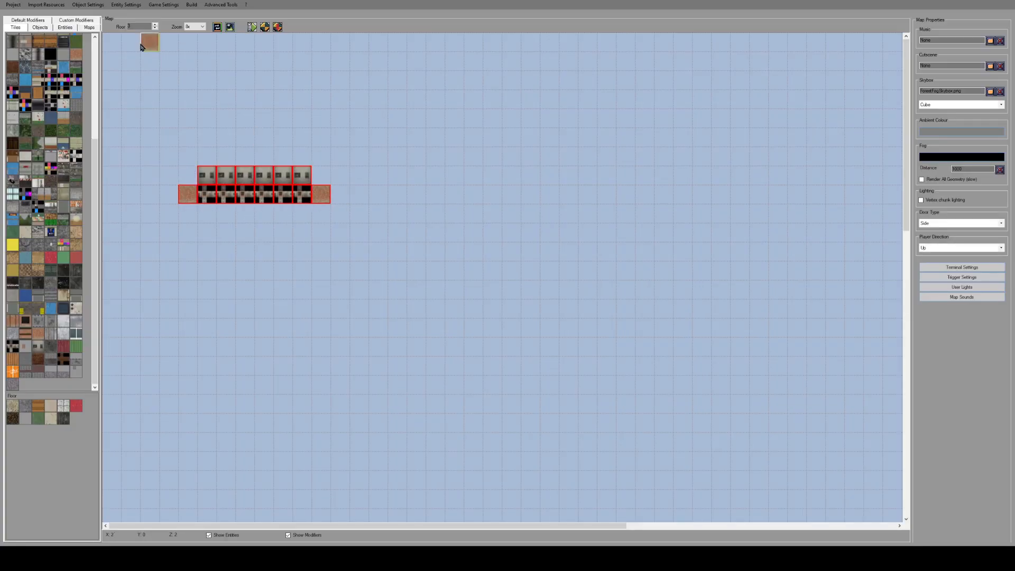
pyautogui.click(155, 24)
pyautogui.click(187, 194)
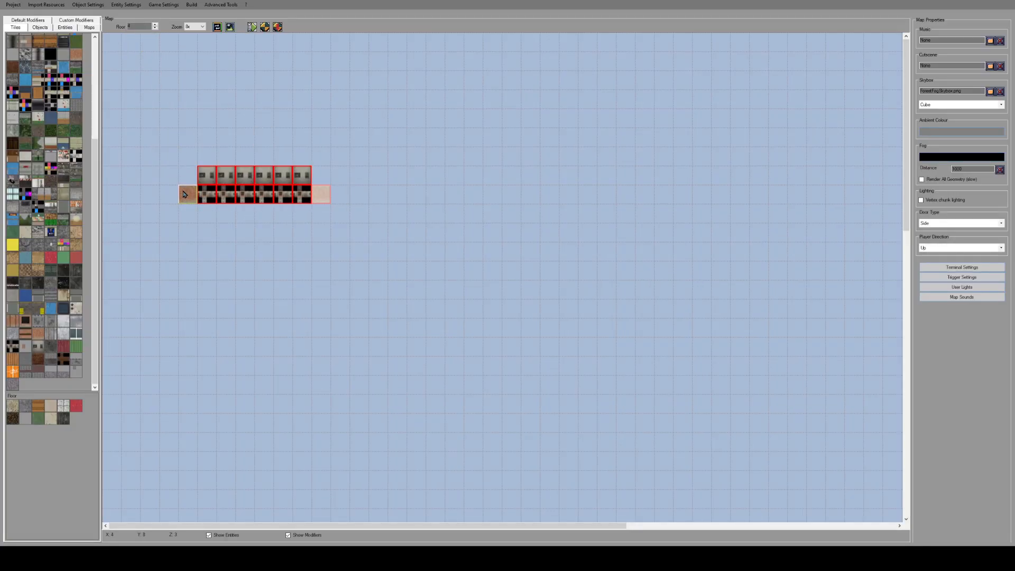
pyautogui.click(321, 194)
# Cap the facade on floor 4 with a full row of brick tiles spanning all eight cells
pyautogui.click(154, 24)
pyautogui.click(188, 194)
pyautogui.click(320, 194)
pyautogui.click(302, 194)
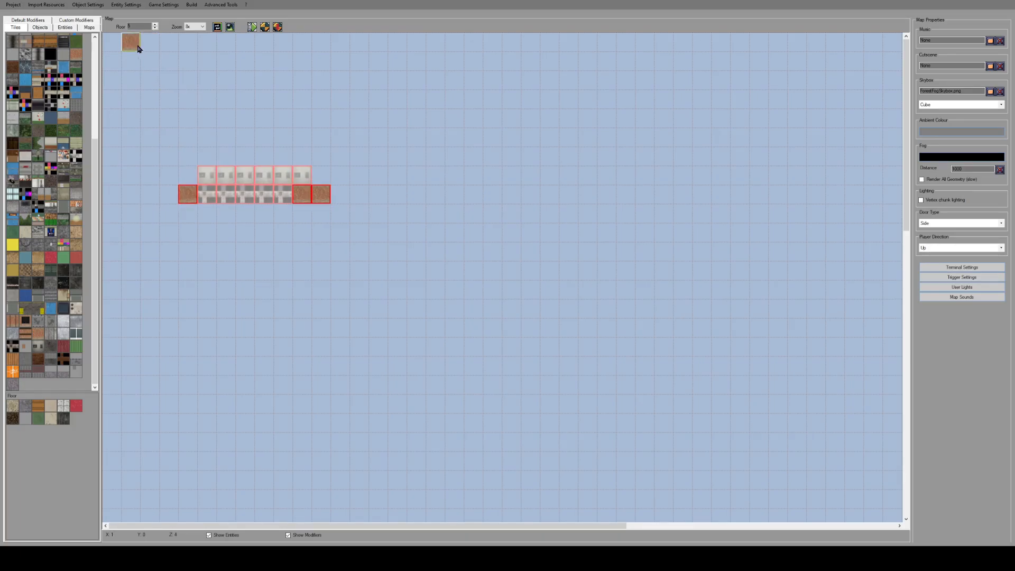
pyautogui.click(188, 194)
pyautogui.moveTo(241, 189); pyautogui.dragTo(294, 194)
# Place six window tiles on floor 0 in line with the facade's window row
pyautogui.click(11, 346)
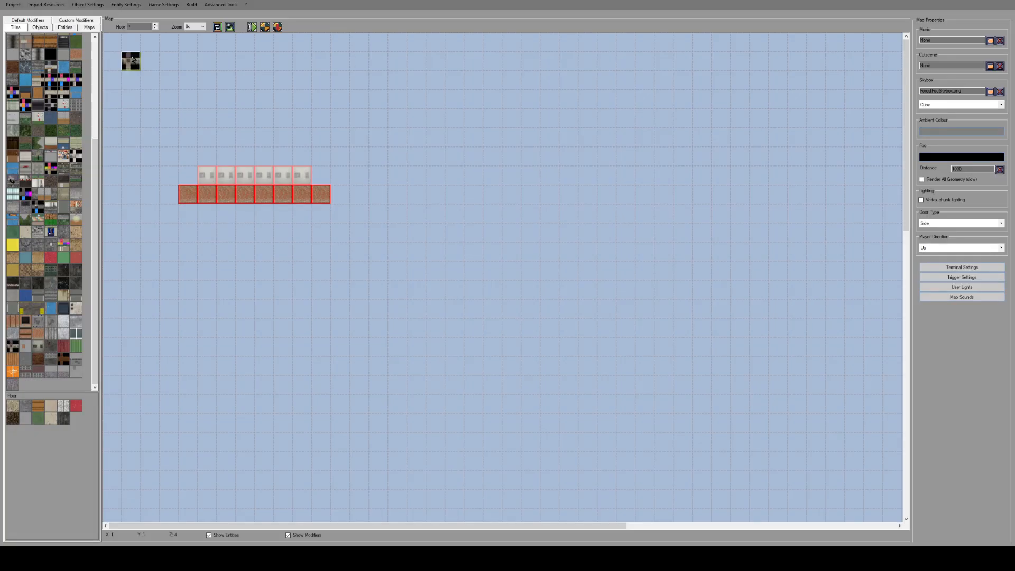
pyautogui.scroll(-1, 135, 27)
pyautogui.scroll(-2, 135, 27)
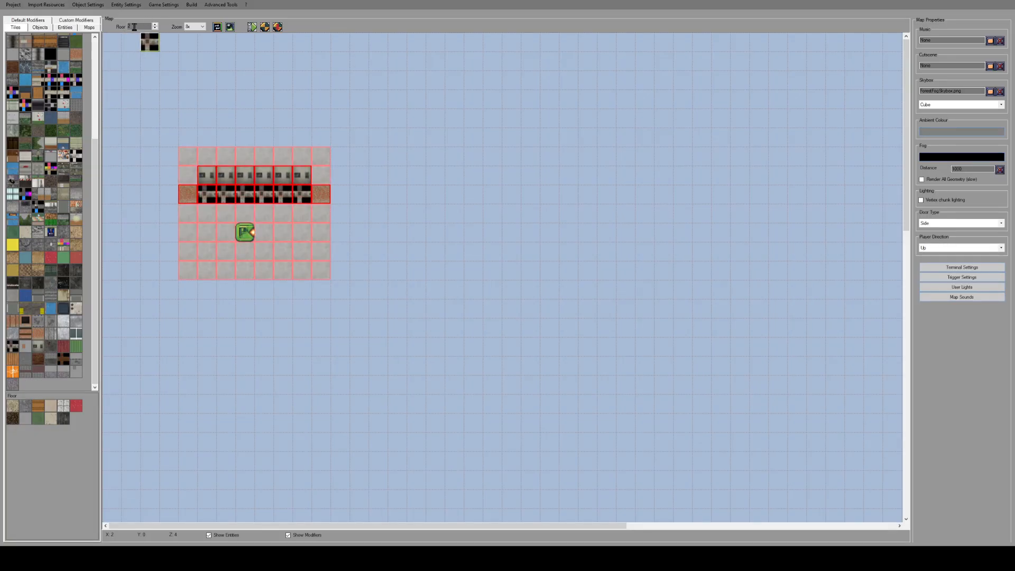
pyautogui.moveTo(210, 202); pyautogui.dragTo(301, 195)
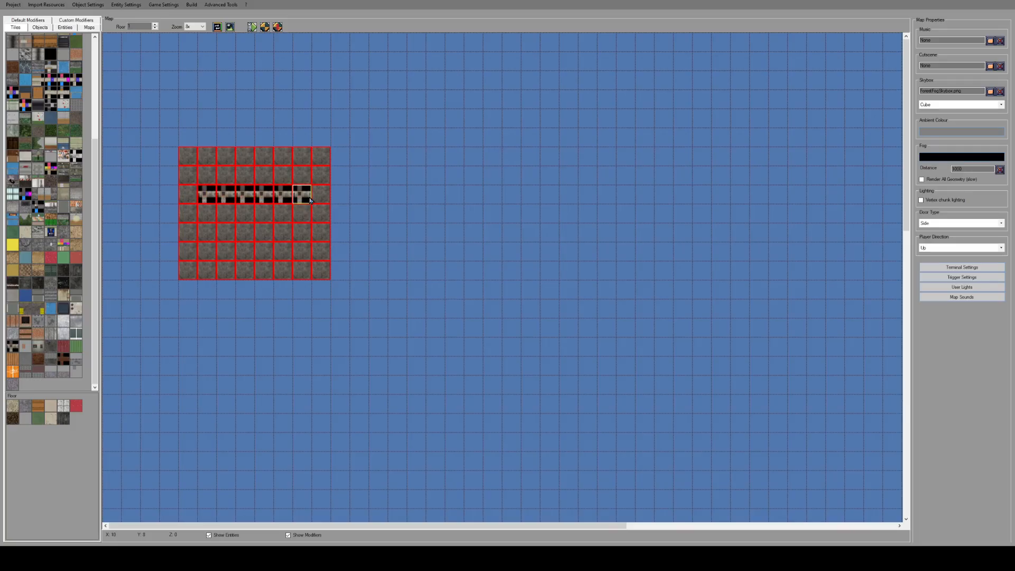
# Test the map and use build mode to inspect the brick-framed facade from the ground and close to its windows
pyautogui.click(279, 30)
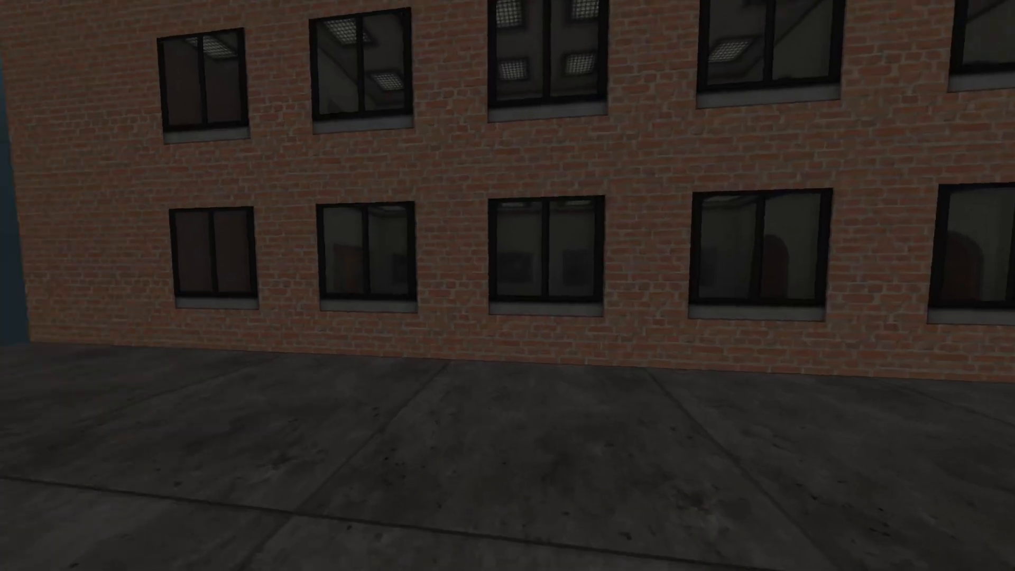
pyautogui.press('a')
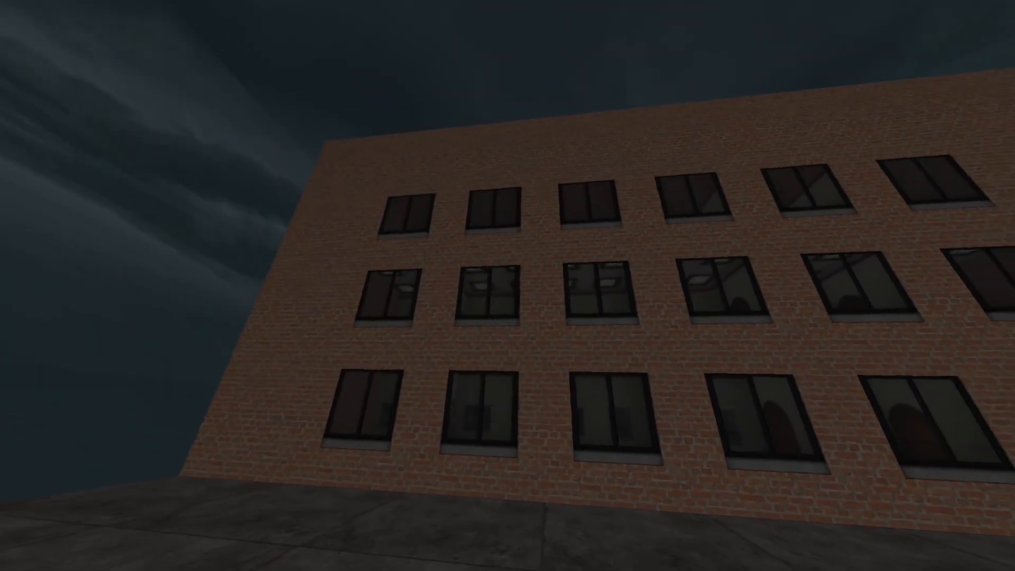
pyautogui.press('d')
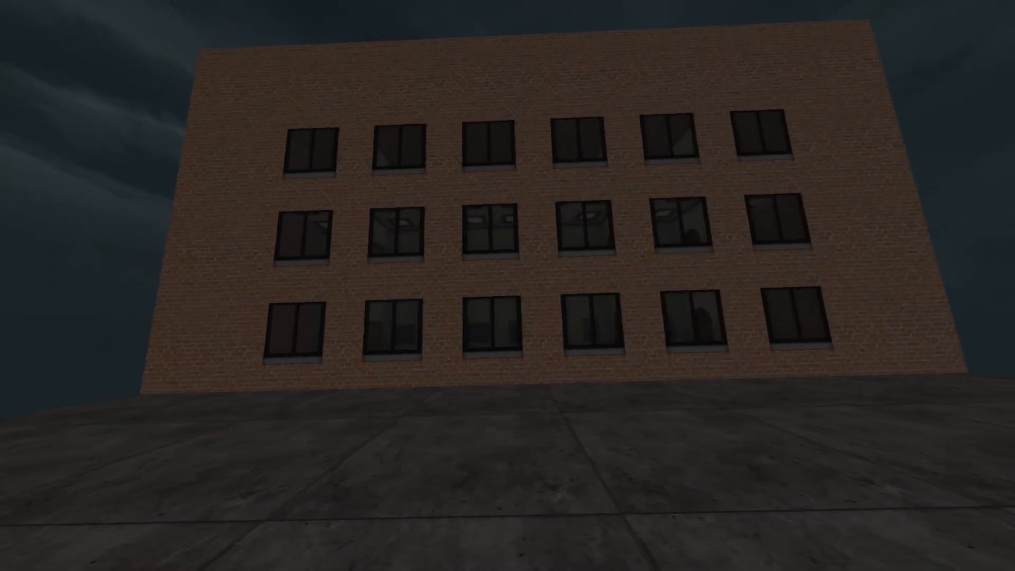
pyautogui.press('Escape')
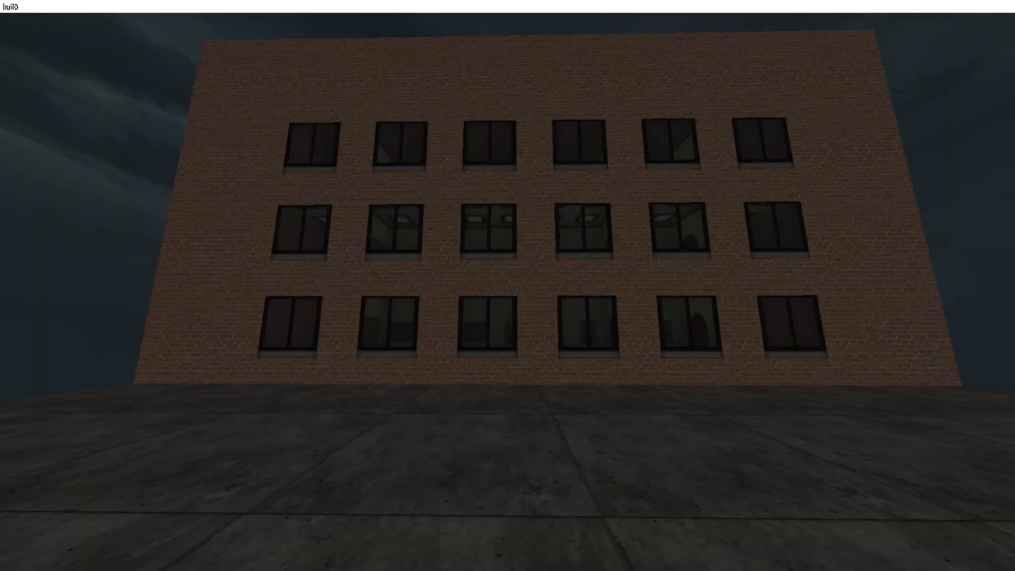
pyautogui.press('w')
pyautogui.press('d')
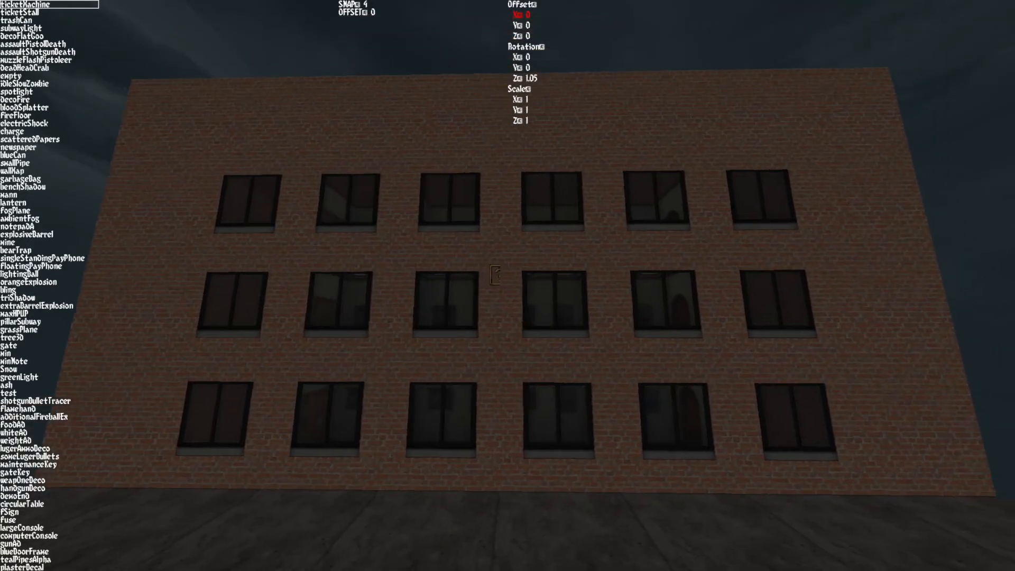
pyautogui.press('w')
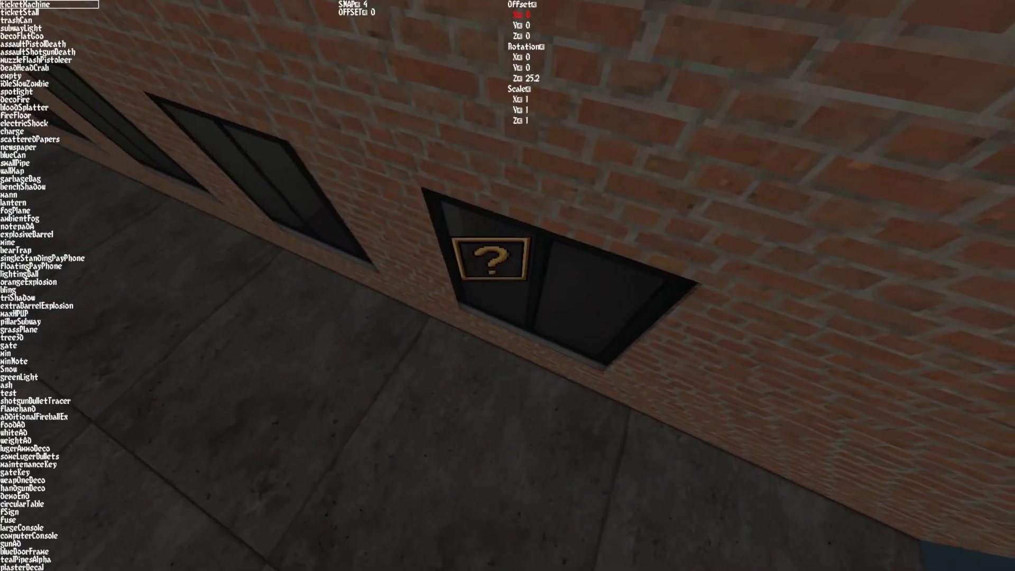
# Fly up to a ground-floor window and back out to inspect the fake room interiors across the brick facade
pyautogui.press('w')
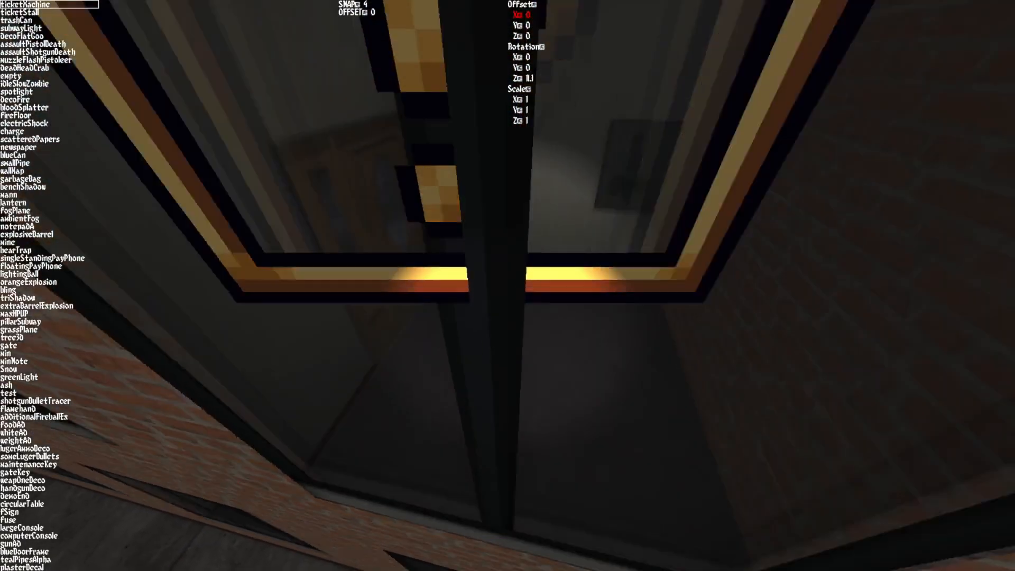
pyautogui.press('s')
pyautogui.press('s')
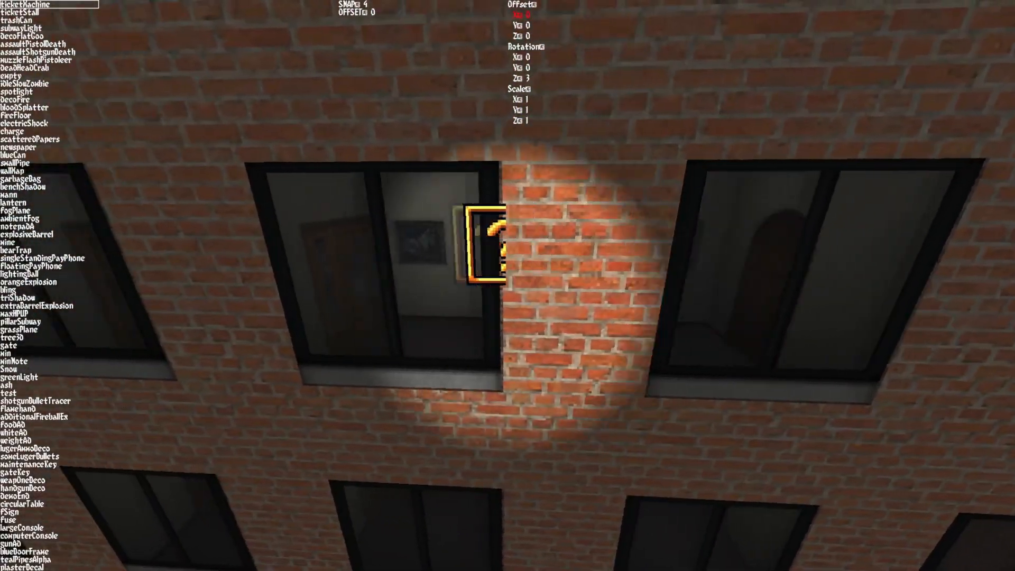
pyautogui.scroll(-1, 507, 285)
pyautogui.scroll(-1, 507, 286)
pyautogui.scroll(1, 507, 285)
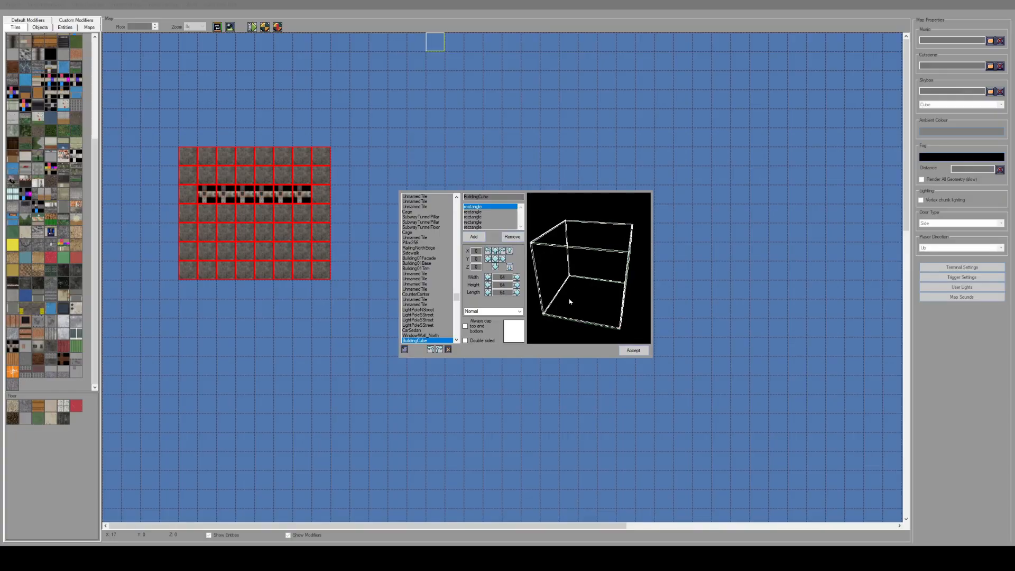
# Shift the main 64-unit rectangle of the BuildingCube tile definition to a Y offset of -64
pyautogui.click(509, 251)
pyautogui.click(509, 251)
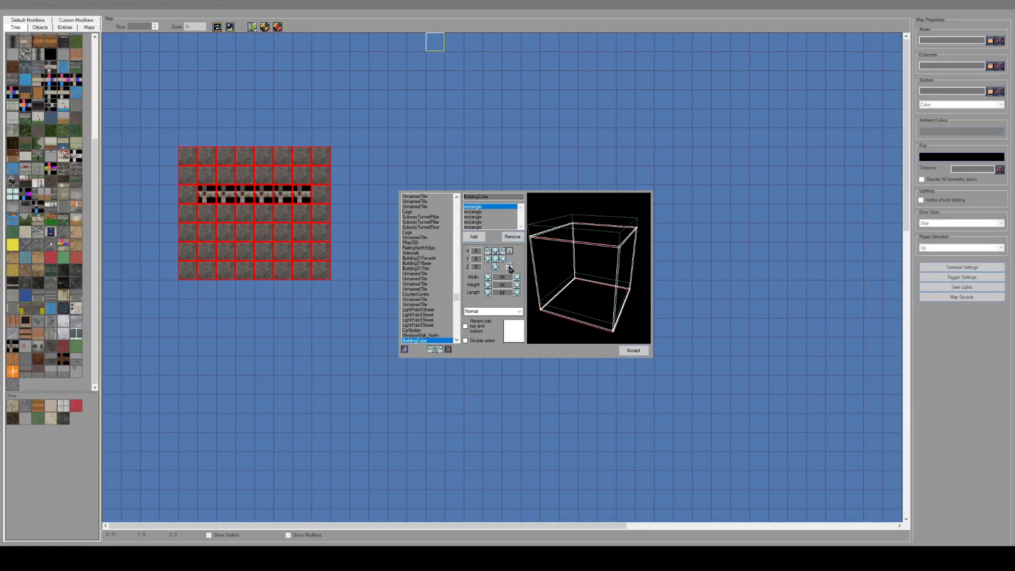
pyautogui.doubleClick(479, 259)
pyautogui.write('-64')
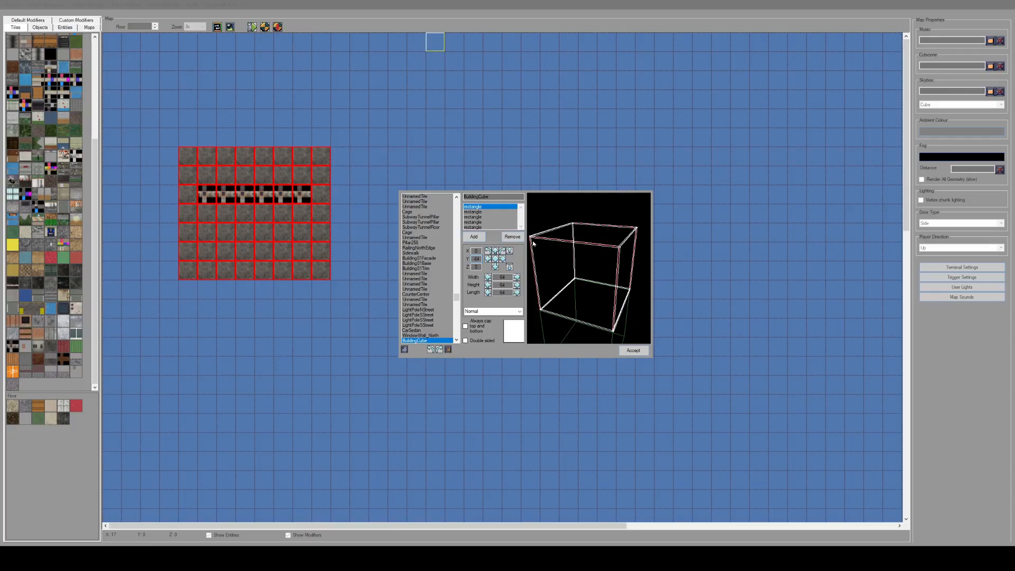
# Examine BuildingCube's thin side, bottom and top rectangles, and reset the main rectangle's Y offset to 0
pyautogui.click(477, 211)
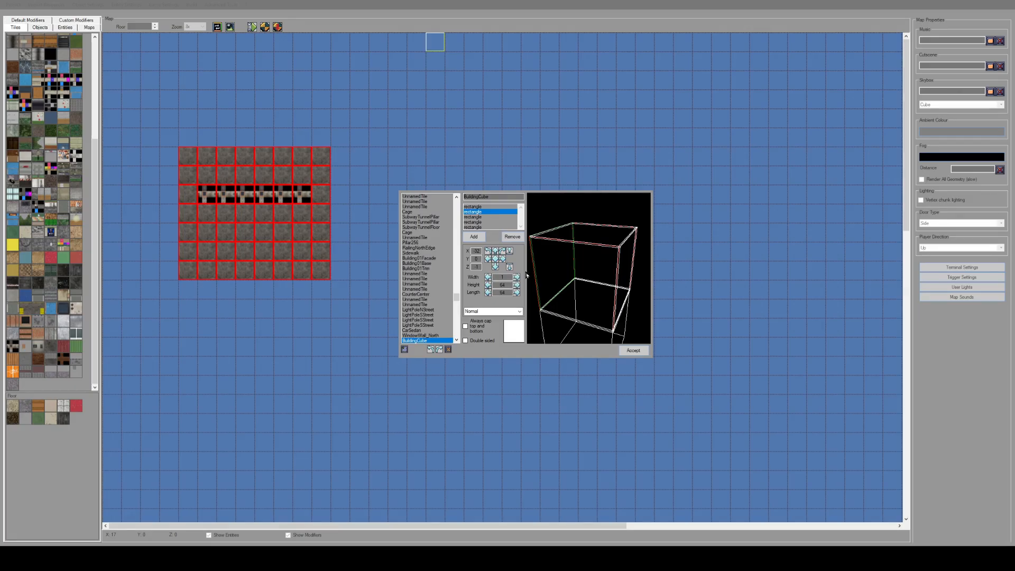
pyautogui.click(481, 217)
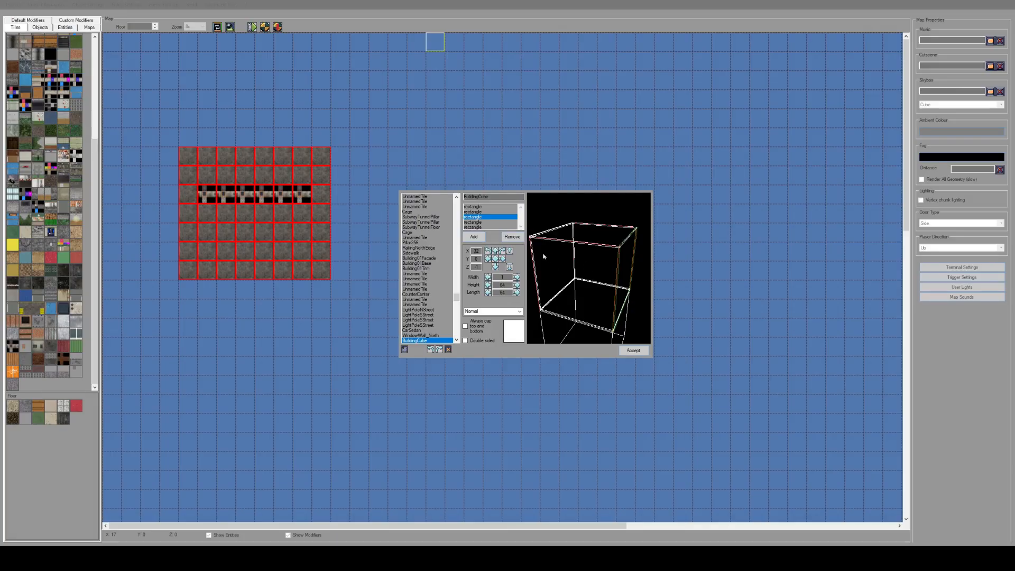
pyautogui.press('Down')
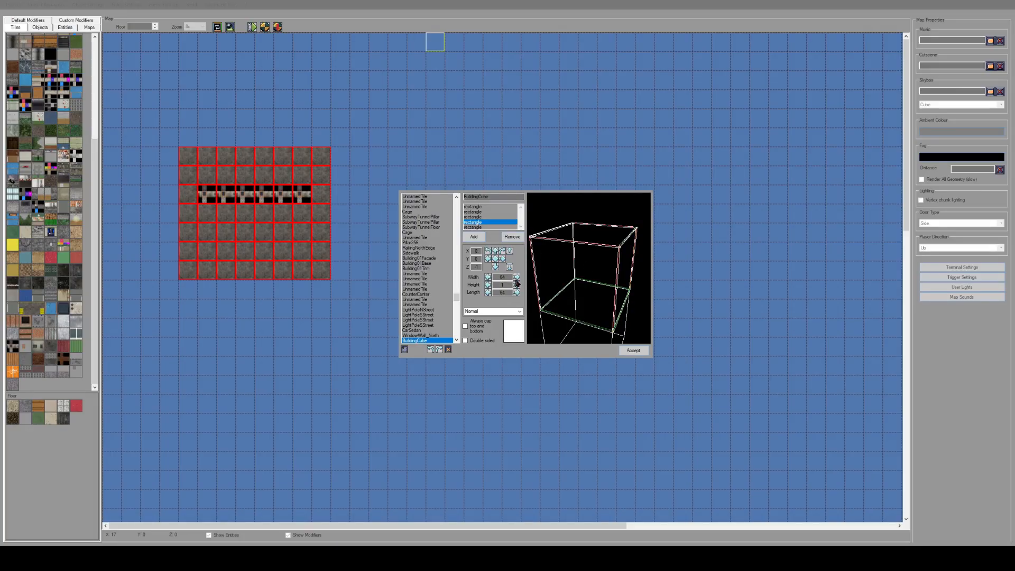
pyautogui.press('Down')
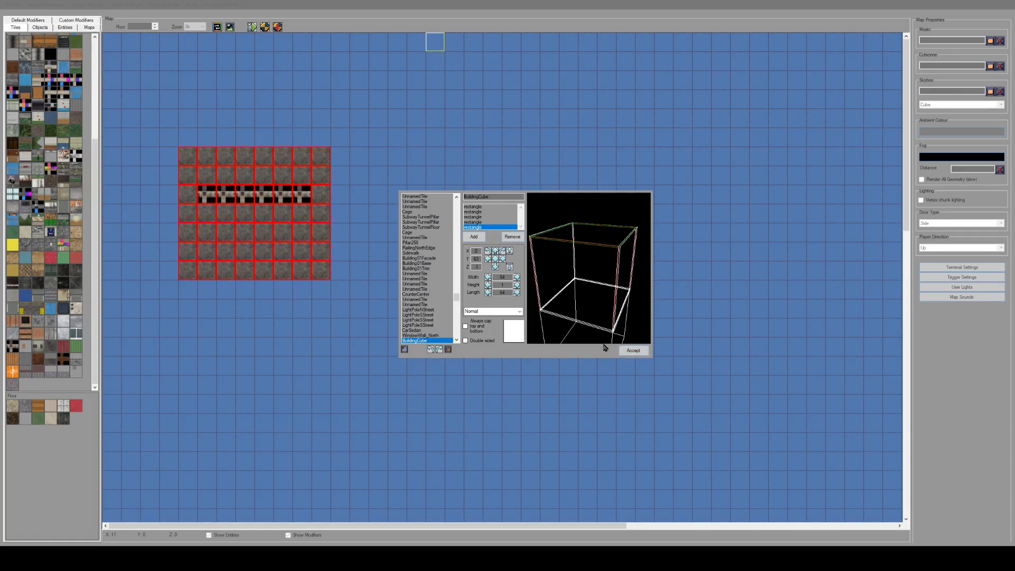
pyautogui.click(502, 240)
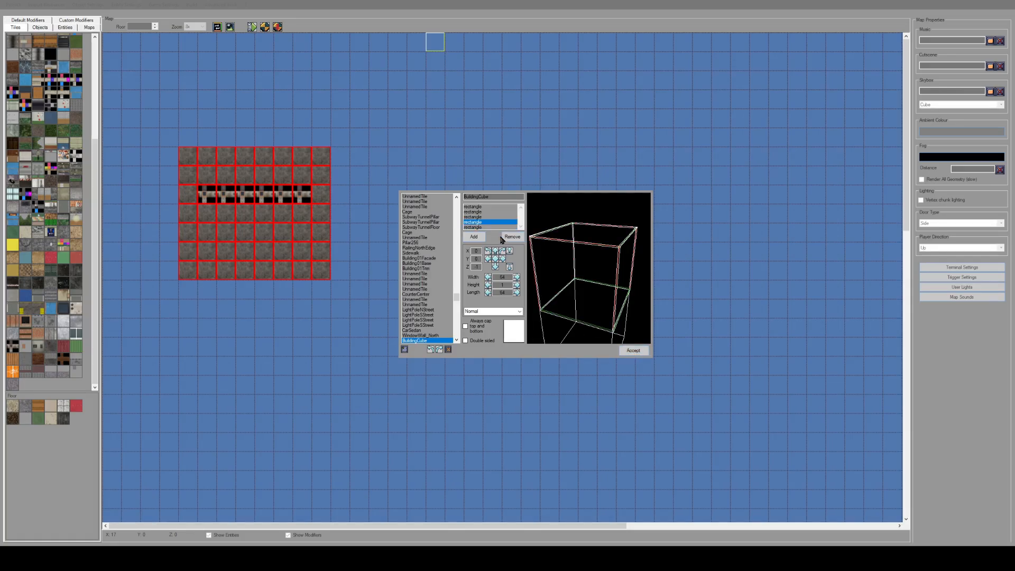
pyautogui.click(503, 239)
pyautogui.click(502, 239)
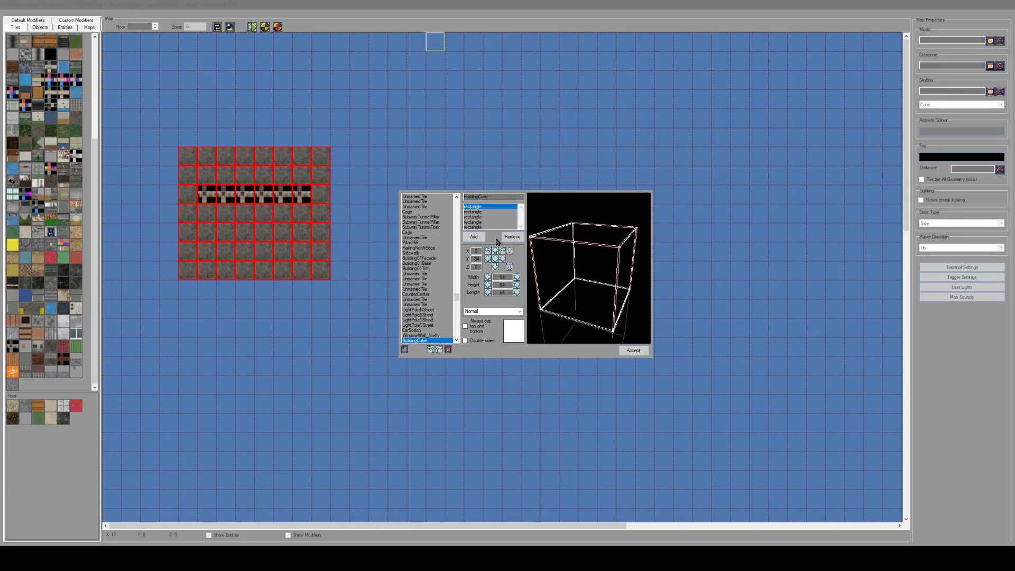
pyautogui.click(478, 262)
pyautogui.write('0')
# Step through all of BuildingCube's rectangles to examine how the thin pieces fit around the main cube
pyautogui.click(491, 218)
pyautogui.click(491, 212)
pyautogui.press('Down')
pyautogui.press('Down')
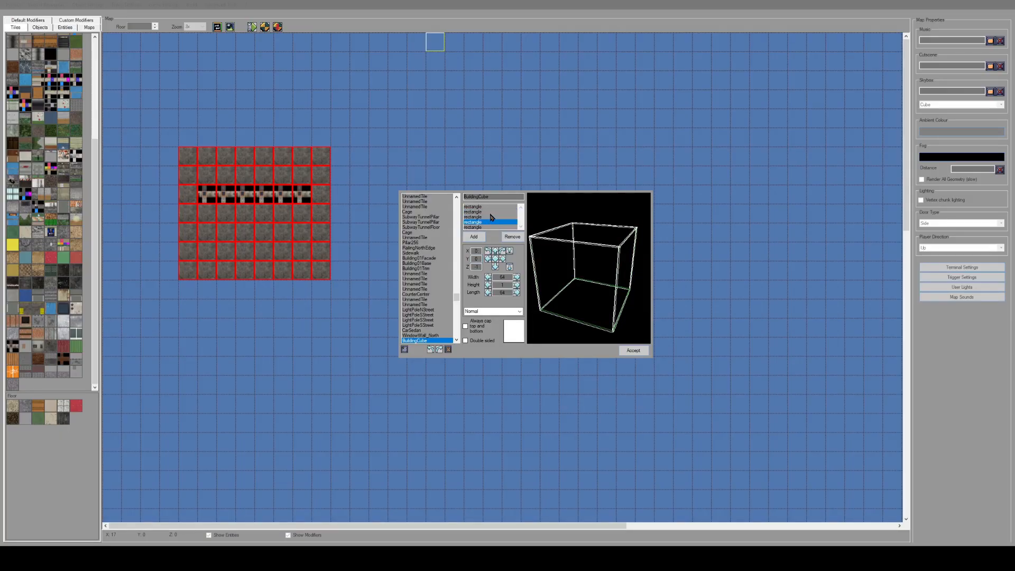
pyautogui.press('Down')
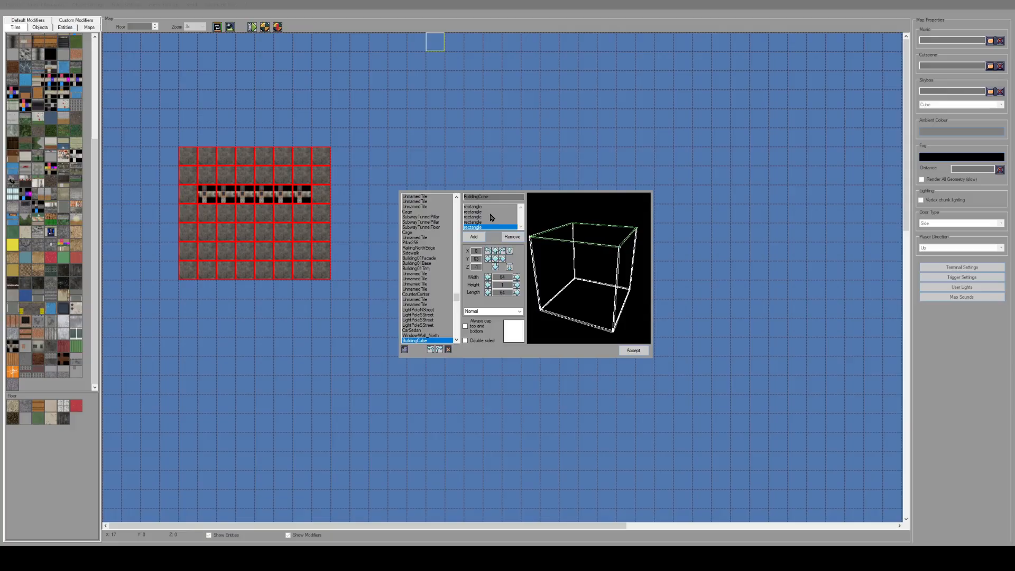
pyautogui.press('Up')
pyautogui.press('Up')
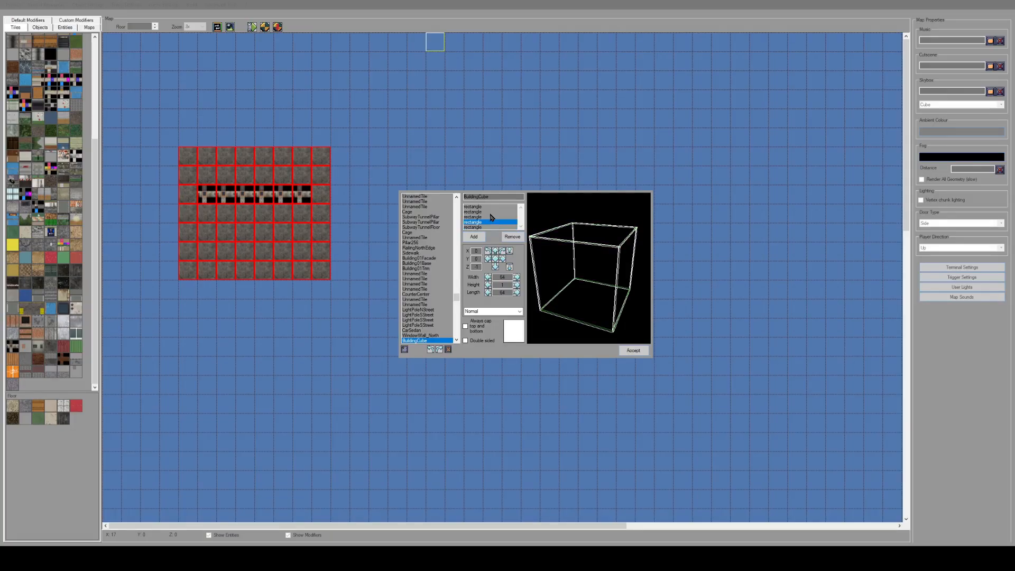
pyautogui.press('Up')
pyautogui.press('Up')
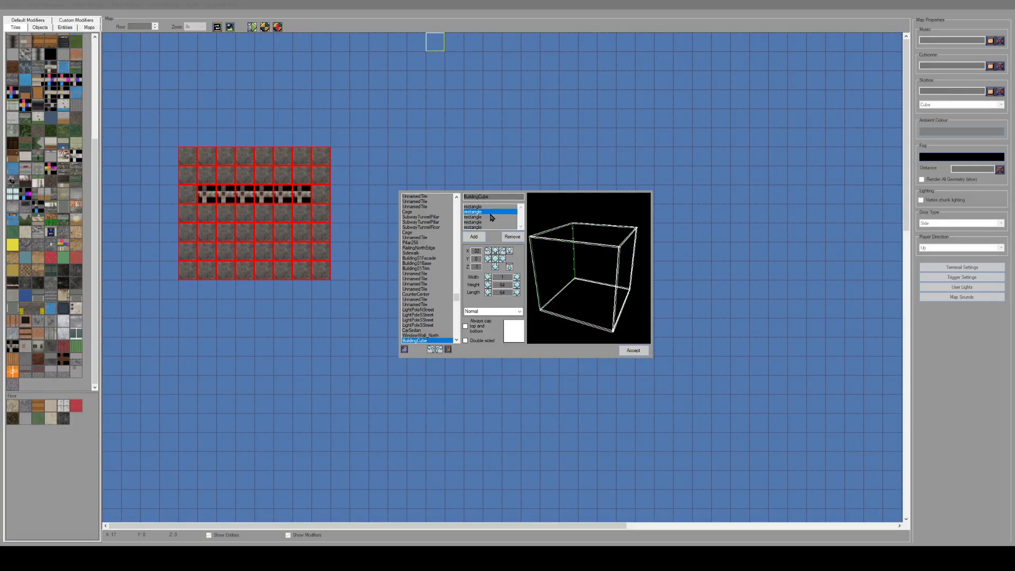
pyautogui.press('Down')
pyautogui.press('Down')
pyautogui.press('Down')
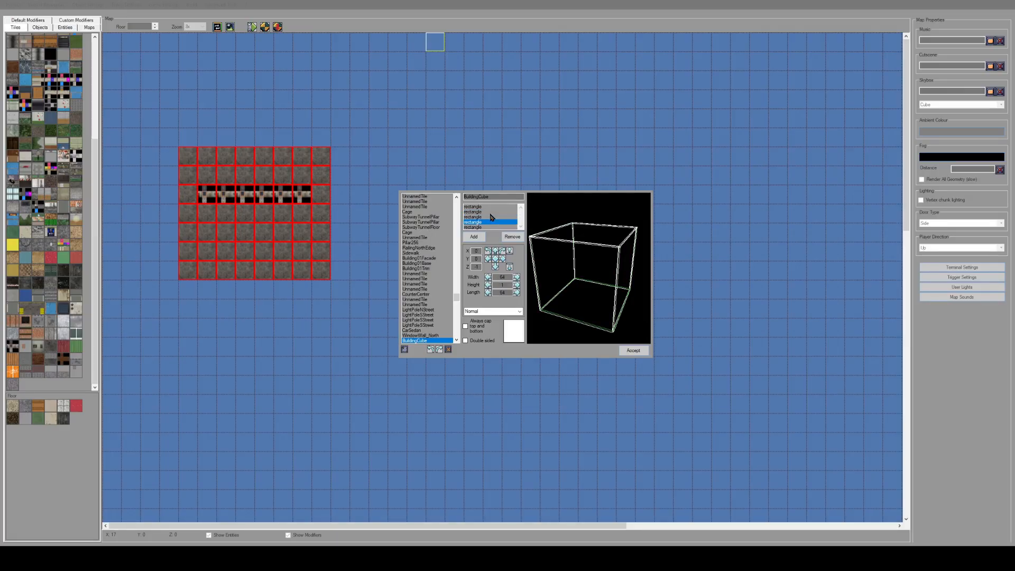
pyautogui.press('Down')
pyautogui.press('Up')
pyautogui.press('Up')
pyautogui.press('Up')
pyautogui.press('Up')
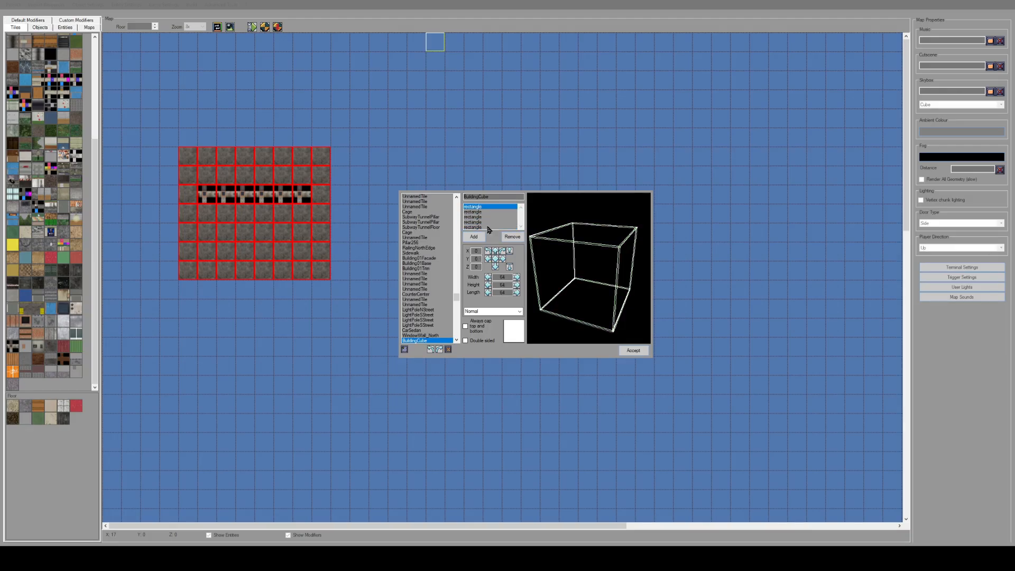
# Create a new tile definition and add a first rectangle with width 64 and length 64
pyautogui.click(405, 349)
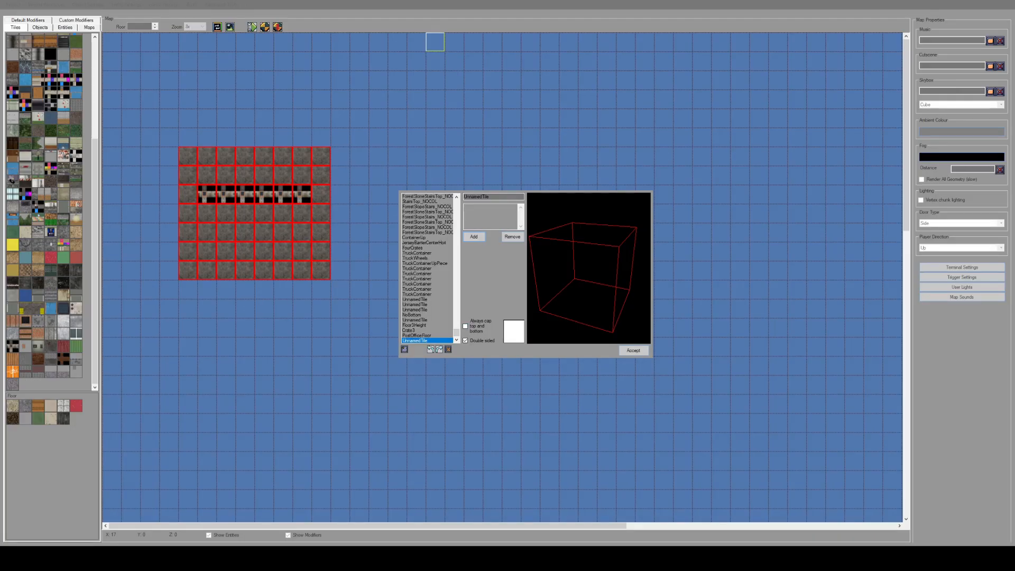
pyautogui.click(478, 238)
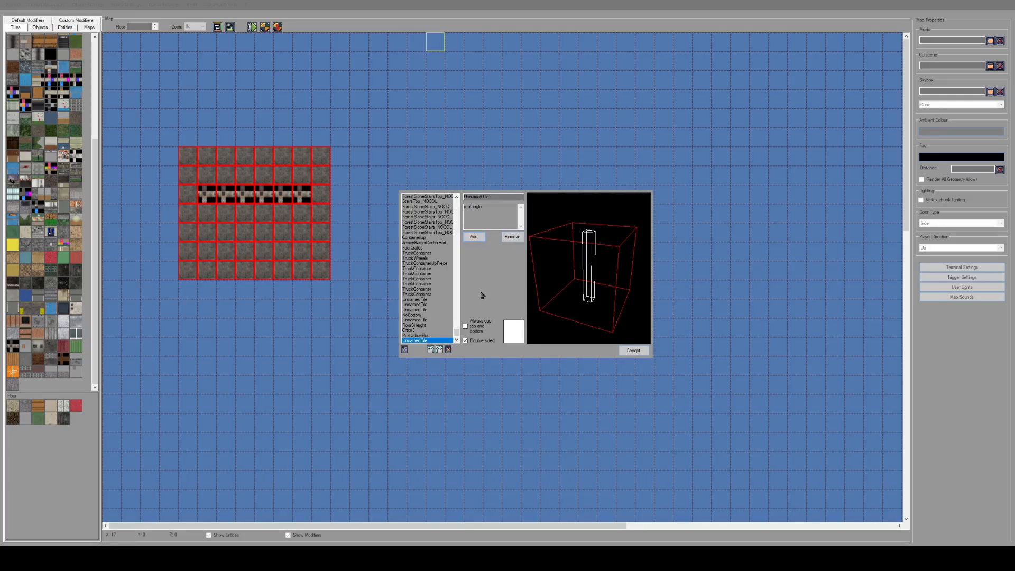
pyautogui.click(477, 208)
pyautogui.moveTo(510, 278); pyautogui.dragTo(488, 294)
pyautogui.write('6464')
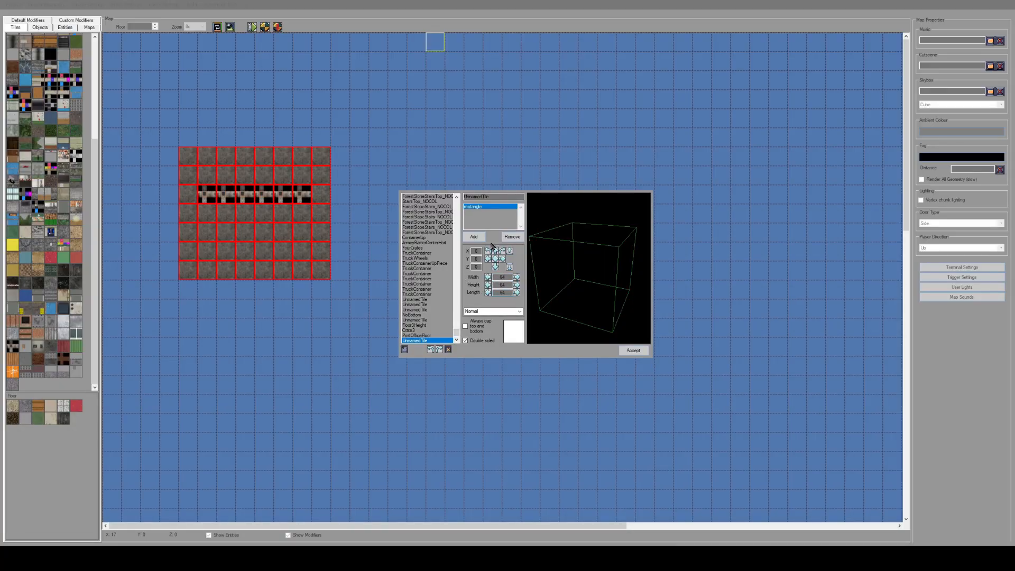
# Add a second rectangle to the new tile with width 1 and length 64
pyautogui.click(475, 239)
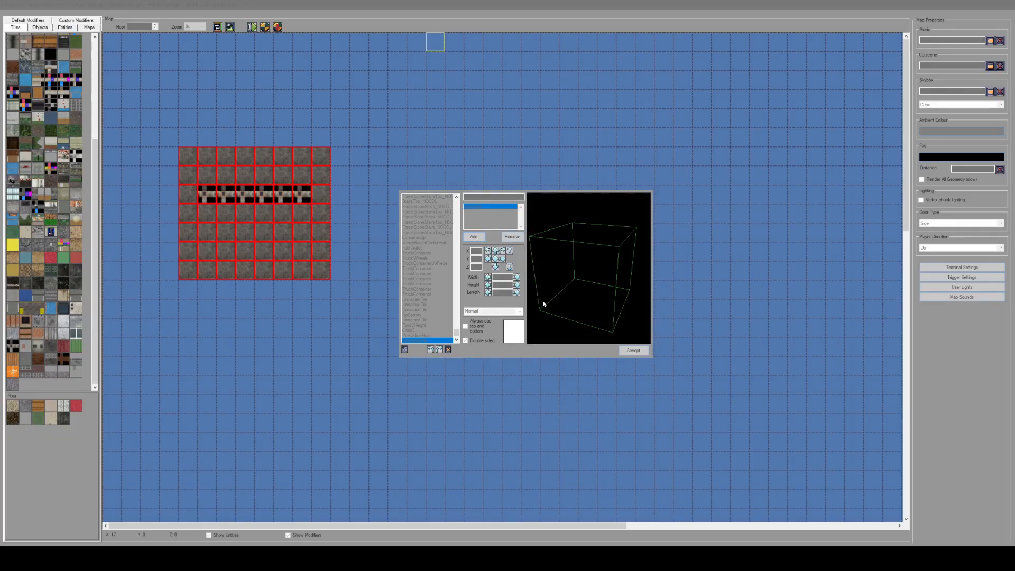
pyautogui.click(530, 323)
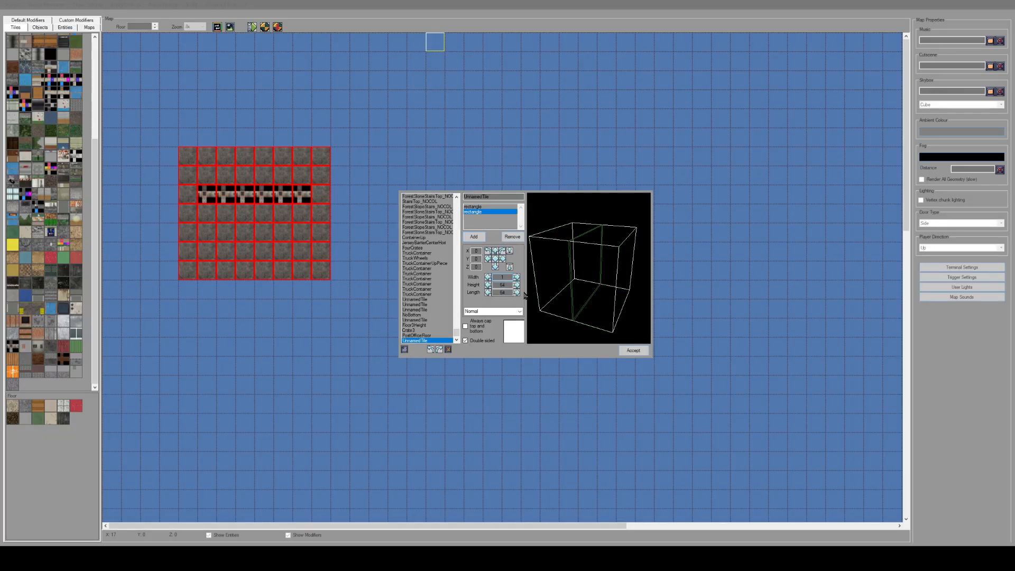
pyautogui.moveTo(513, 278); pyautogui.dragTo(504, 276)
pyautogui.write('1')
# Position the second rectangle on one side of the cube with X offset -32 and Z offset -1
pyautogui.click(487, 258)
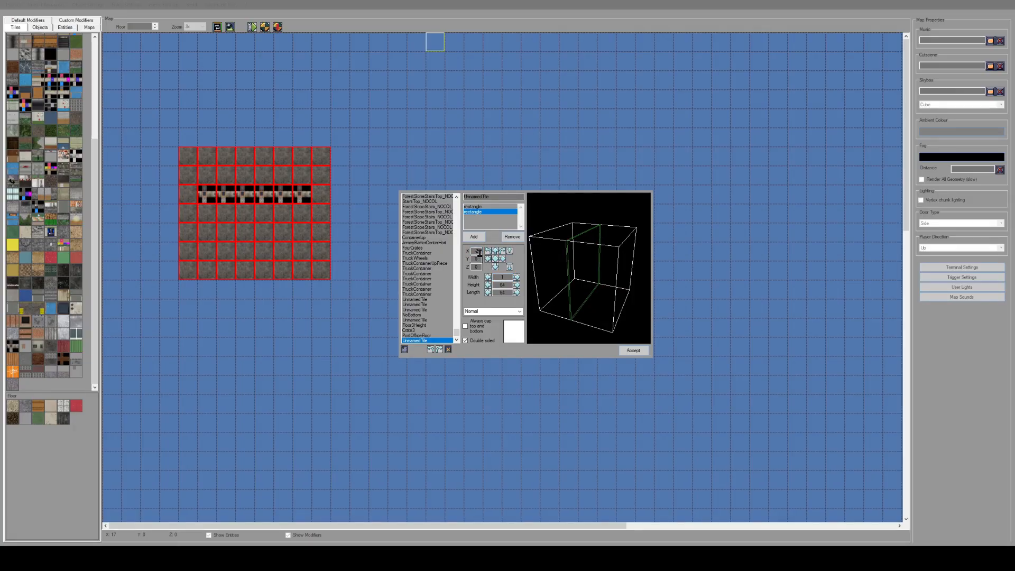
pyautogui.click(478, 251)
pyautogui.press('BackSpace')
pyautogui.write('32')
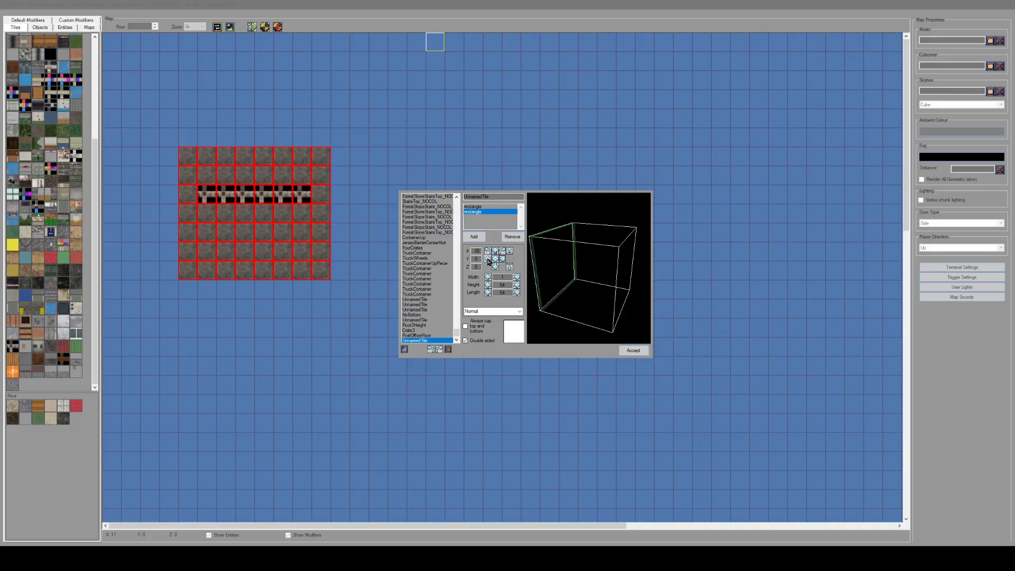
pyautogui.click(496, 251)
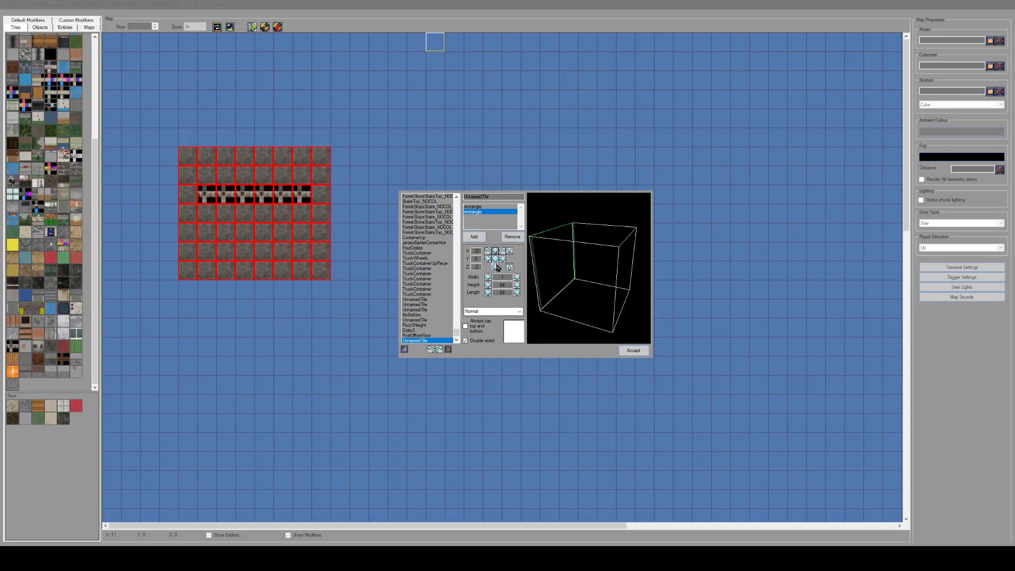
pyautogui.click(495, 266)
pyautogui.doubleClick(476, 266)
pyautogui.write('1')
# Add a third rectangle to the tile and set its width to 1 and length to 64
pyautogui.click(473, 236)
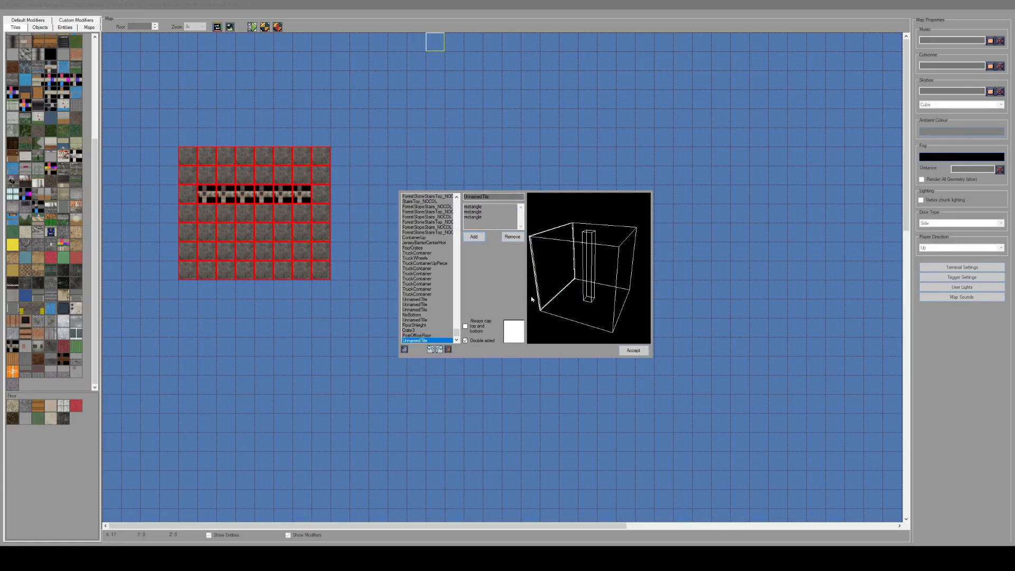
pyautogui.click(477, 217)
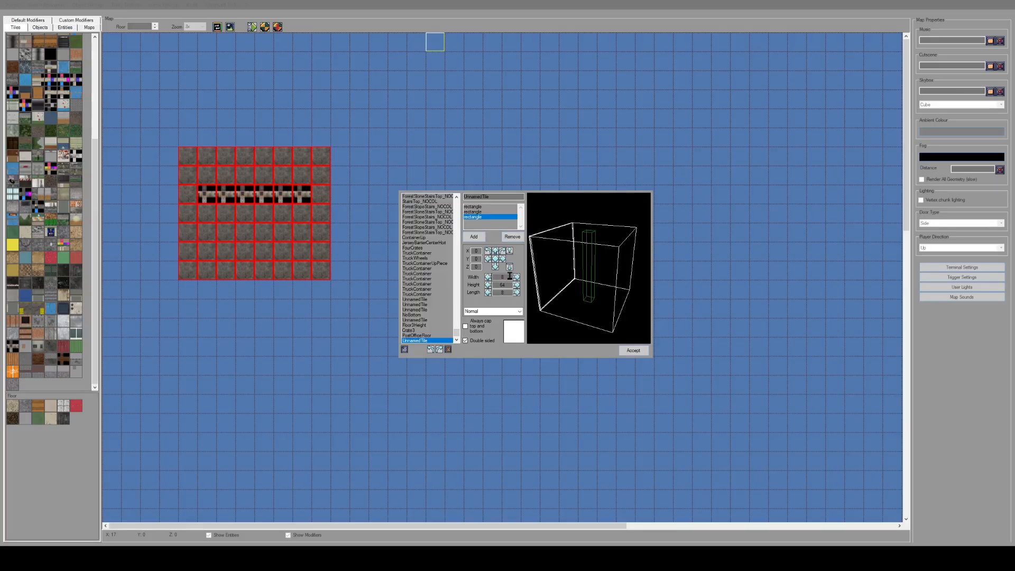
pyautogui.moveTo(508, 277); pyautogui.dragTo(493, 277)
pyautogui.write('1')
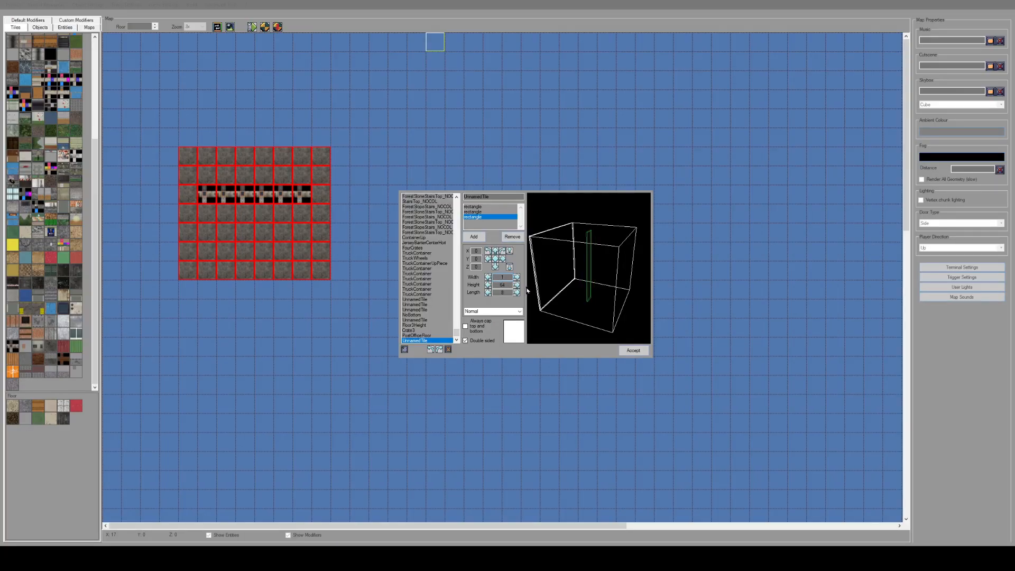
pyautogui.moveTo(509, 291); pyautogui.dragTo(487, 294)
pyautogui.write('64')
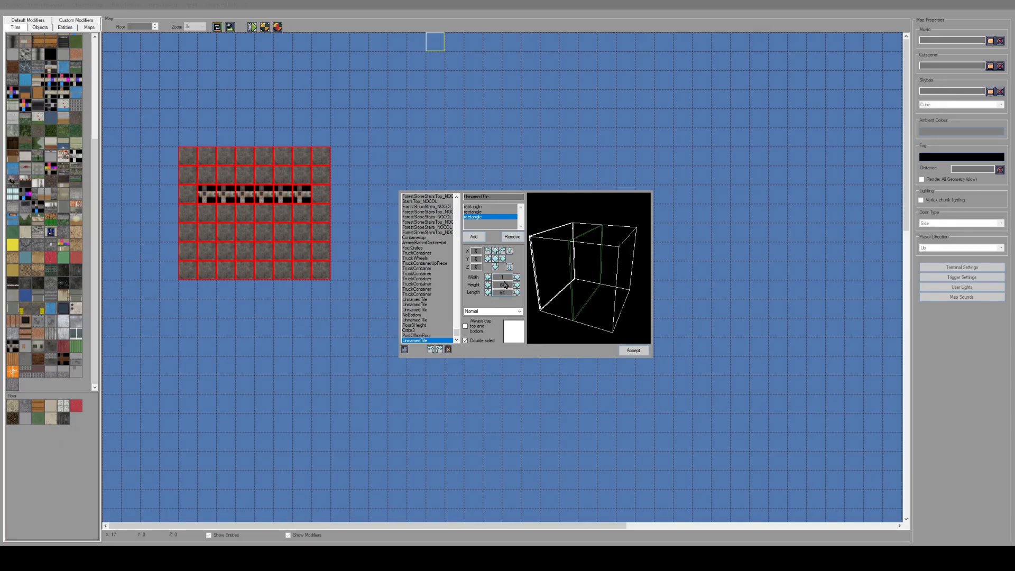
# Position the third rectangle on the opposite side of the cube with X offset 32 and Z offset -1
pyautogui.moveTo(479, 251); pyautogui.dragTo(469, 253)
pyautogui.write('32')
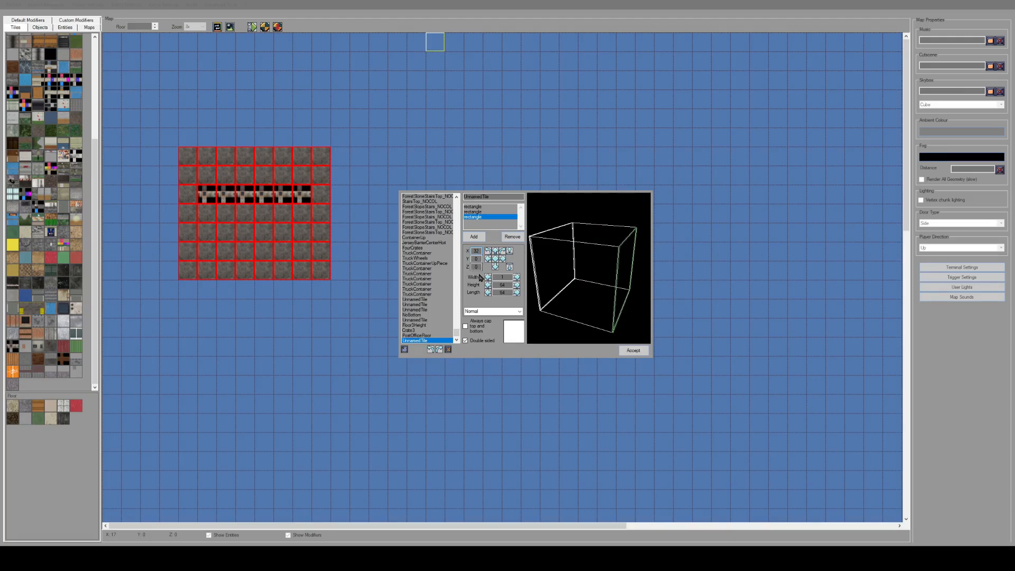
pyautogui.doubleClick(478, 266)
pyautogui.write('-1')
pyautogui.moveTo(596, 310); pyautogui.dragTo(618, 308)
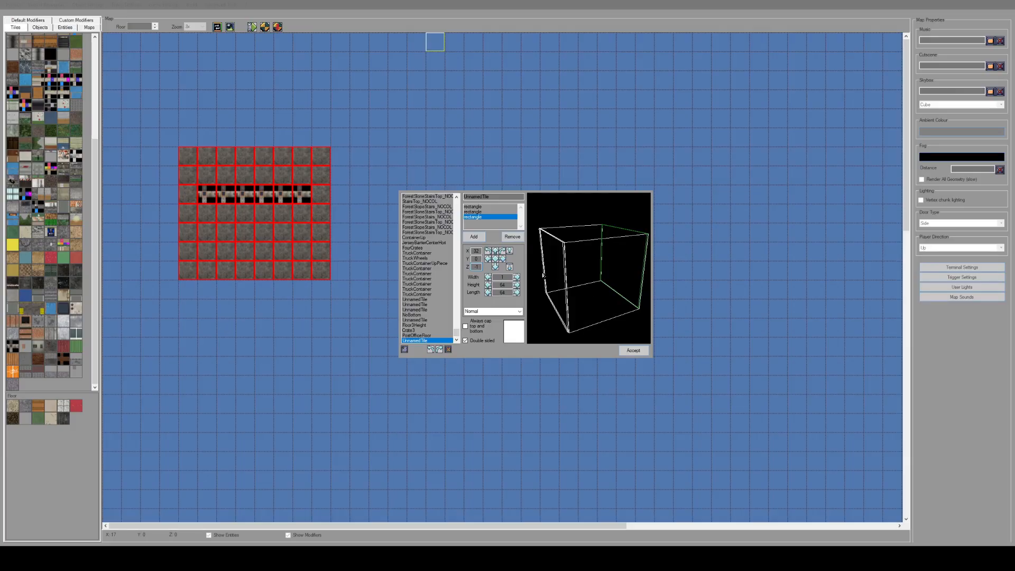
# Add a fourth rectangle to the tile with width 64, length 64 and height 1
pyautogui.click(475, 237)
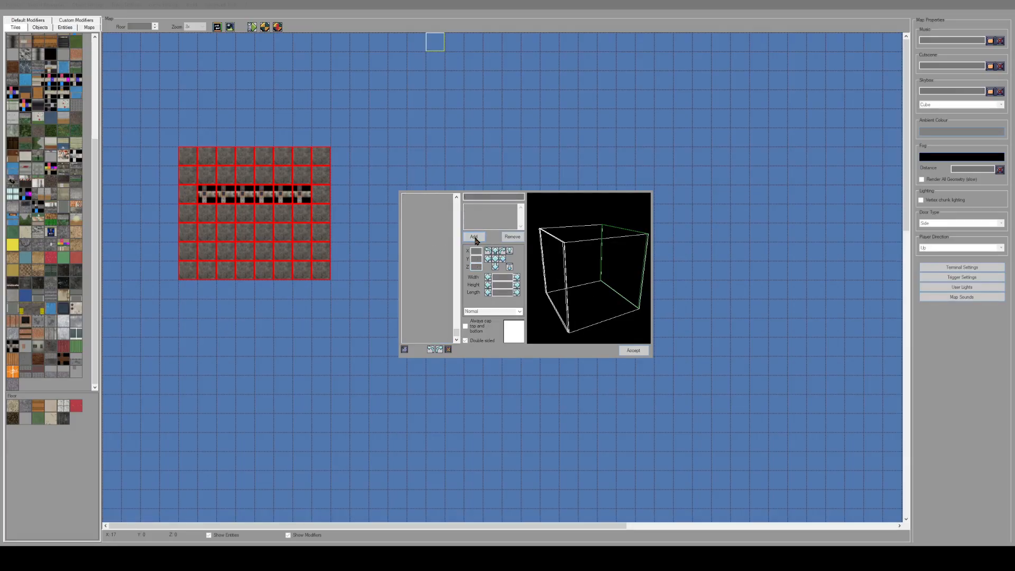
pyautogui.click(525, 322)
pyautogui.click(480, 222)
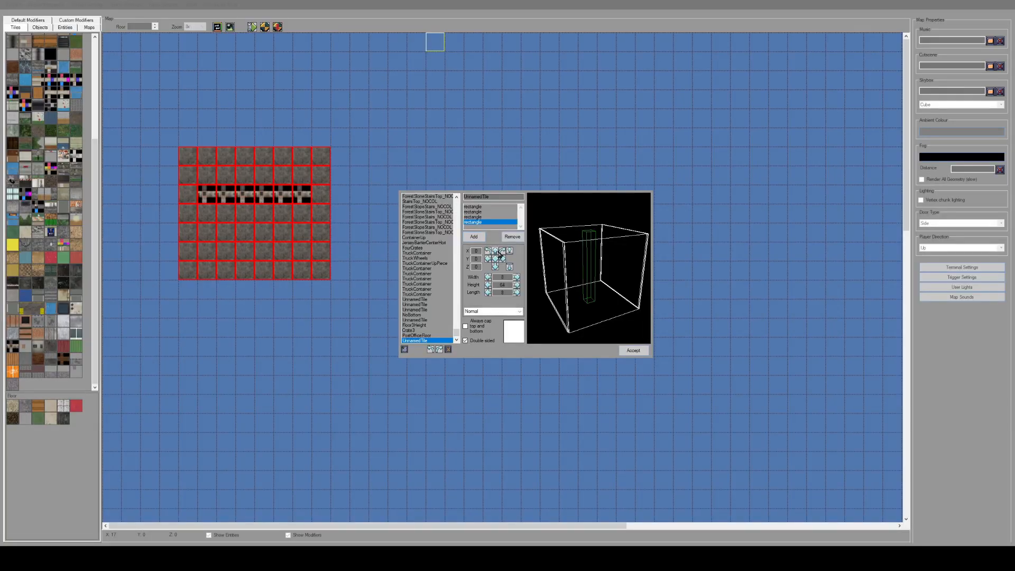
pyautogui.moveTo(507, 277); pyautogui.dragTo(483, 285)
pyautogui.write('6464')
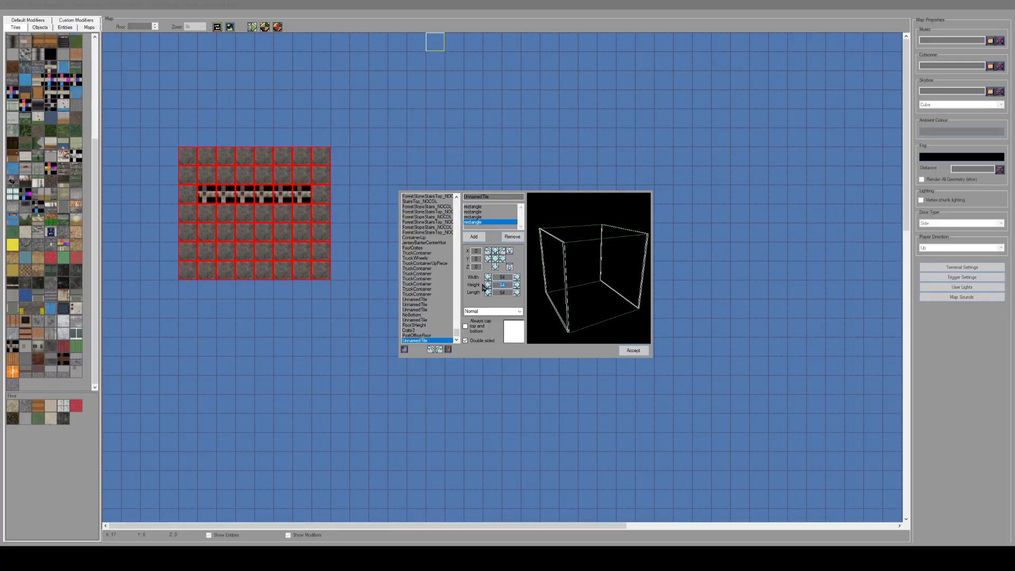
pyautogui.write('1')
# Set the Z offset of the flat bottom rectangle to -1
pyautogui.moveTo(595, 321); pyautogui.dragTo(558, 304)
pyautogui.moveTo(480, 268); pyautogui.dragTo(477, 268)
pyautogui.write('-1')
pyautogui.moveTo(575, 300); pyautogui.dragTo(543, 303)
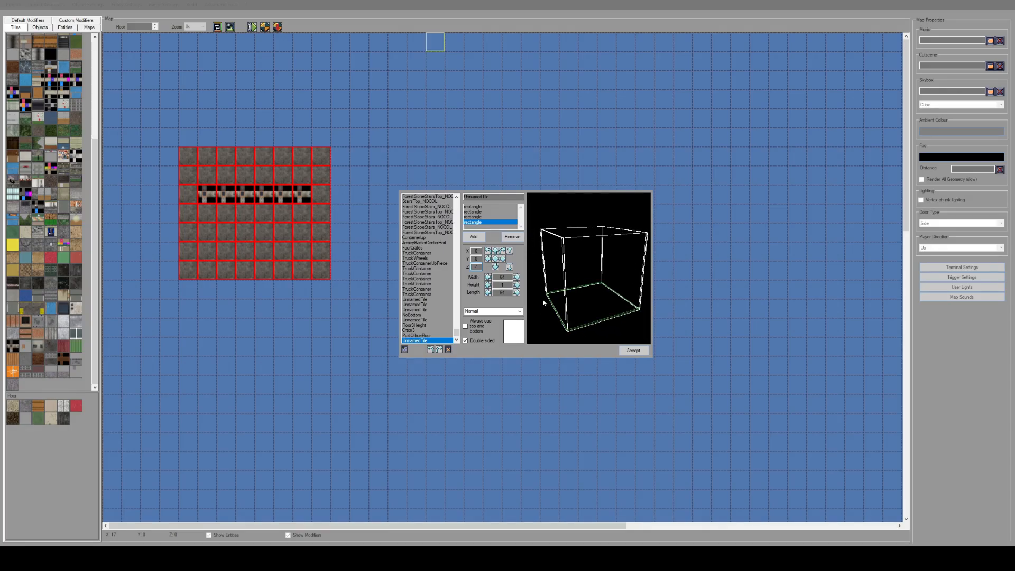
# Add a fifth rectangle to the tile with width 64, length 64 and height 1
pyautogui.click(486, 239)
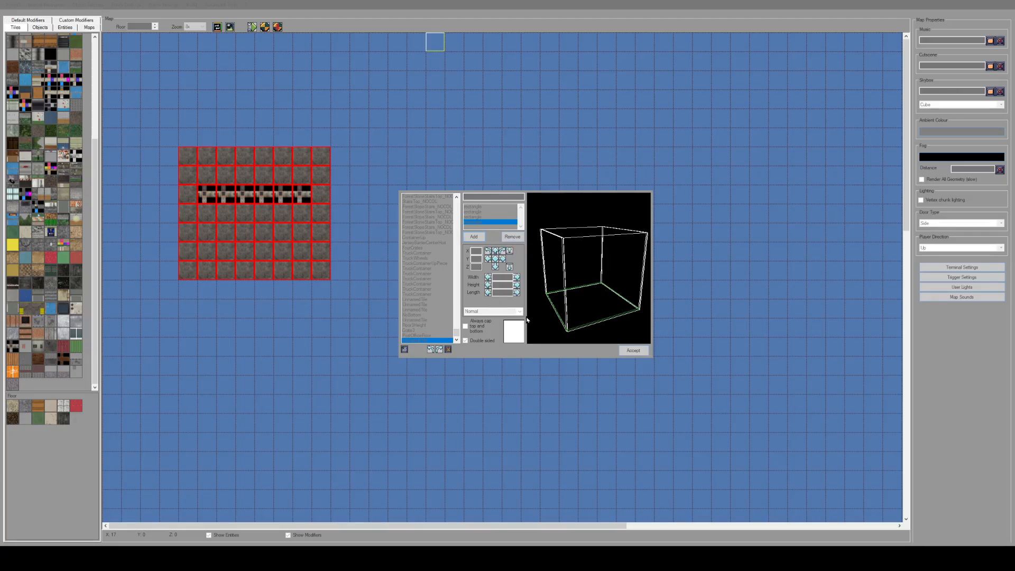
pyautogui.click(474, 226)
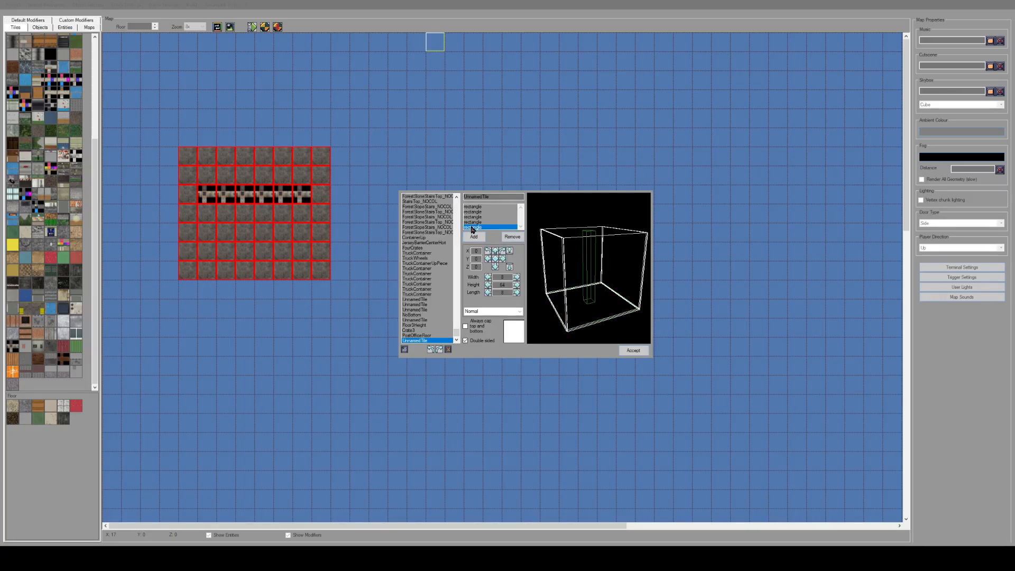
pyautogui.doubleClick(503, 277)
pyautogui.write('64')
pyautogui.doubleClick(503, 292)
pyautogui.write('64')
pyautogui.doubleClick(490, 285)
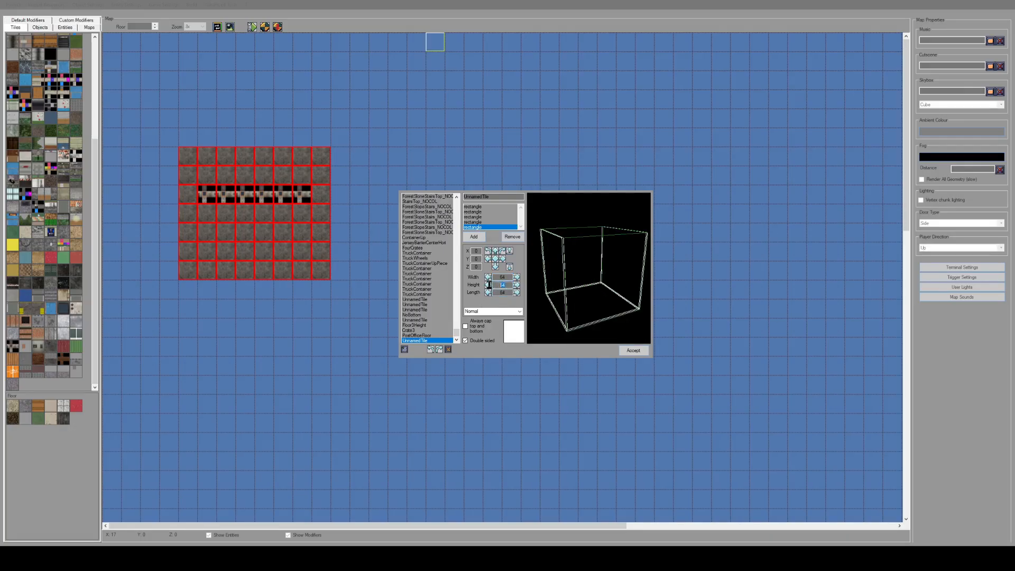
pyautogui.write('1')
# Position the fifth rectangle over the cube's upper face with Y offset 63 and Z offset -1
pyautogui.moveTo(587, 302); pyautogui.dragTo(543, 281)
pyautogui.doubleClick(477, 258)
pyautogui.write('32')
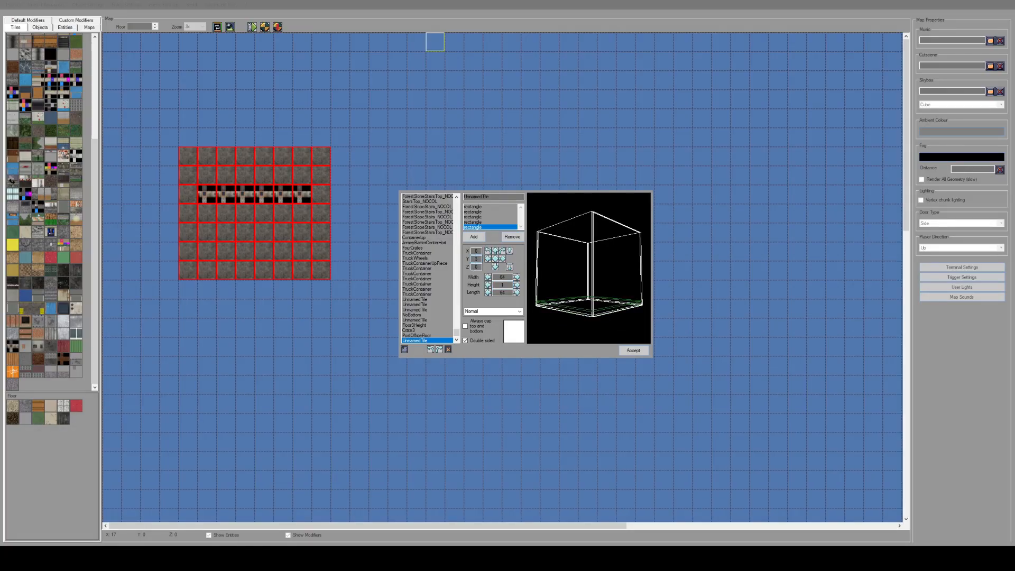
pyautogui.doubleClick(474, 259)
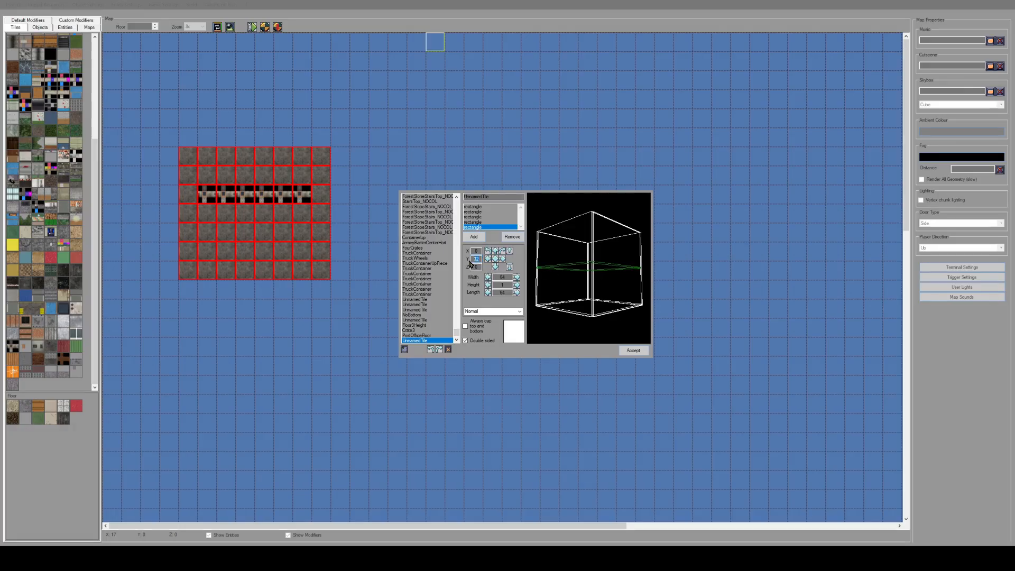
pyautogui.write('63')
pyautogui.moveTo(587, 276); pyautogui.dragTo(572, 282)
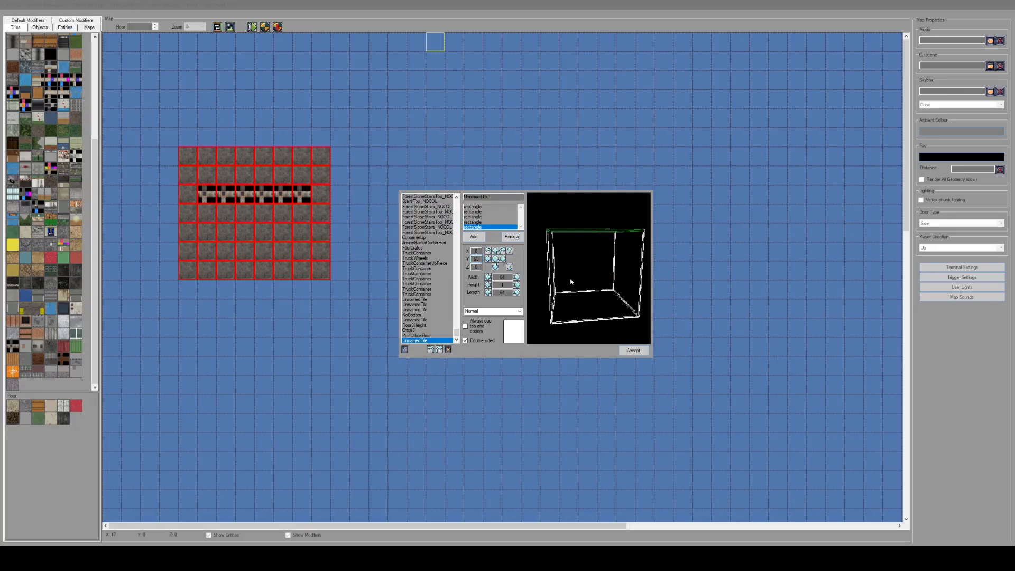
pyautogui.doubleClick(476, 267)
pyautogui.moveTo(582, 283); pyautogui.dragTo(605, 290)
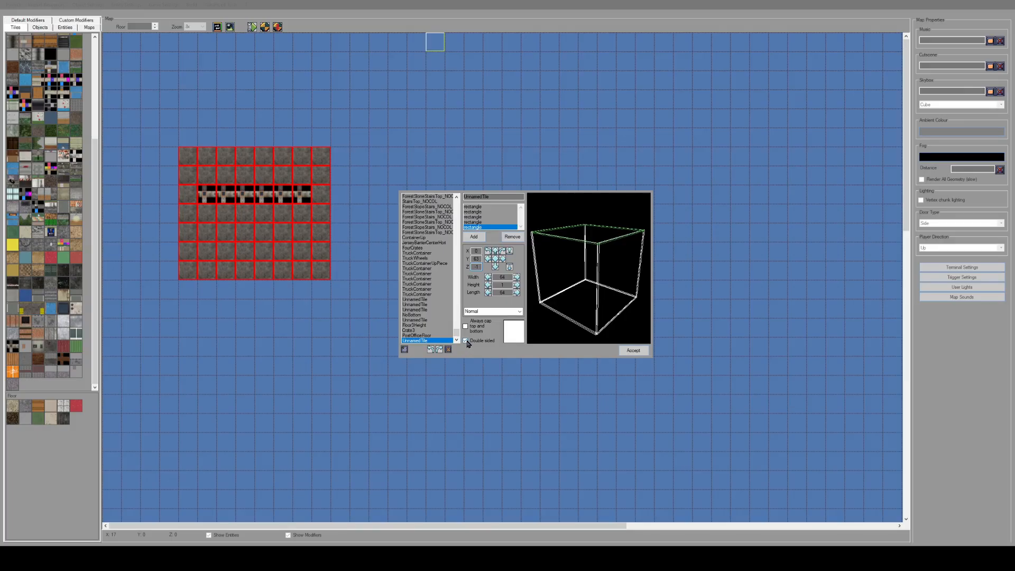
# Name the new tile definition BuildingCube and accept the tile definitions
pyautogui.doubleClick(488, 197)
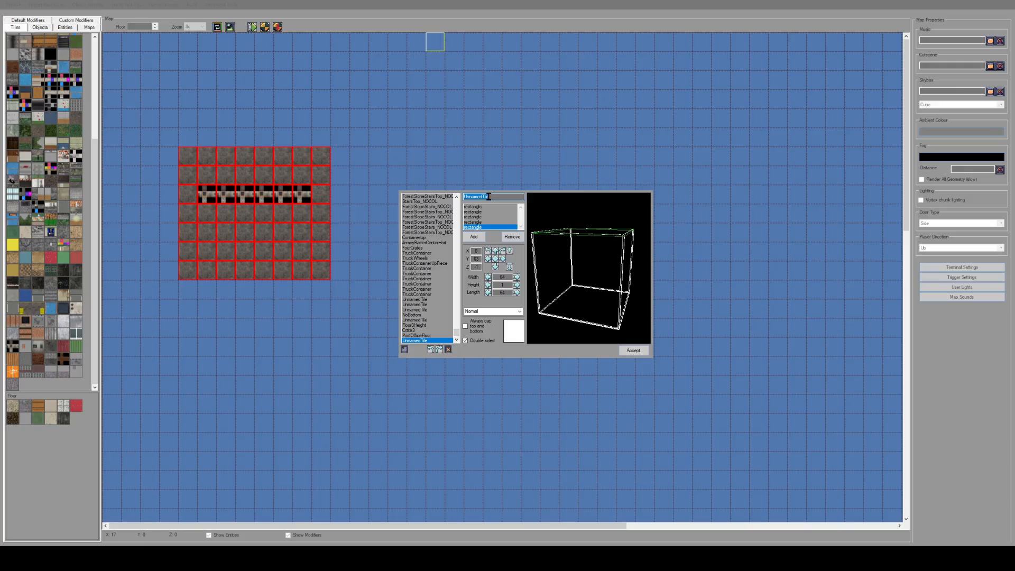
pyautogui.write('BuildingCubem')
pyautogui.click(633, 351)
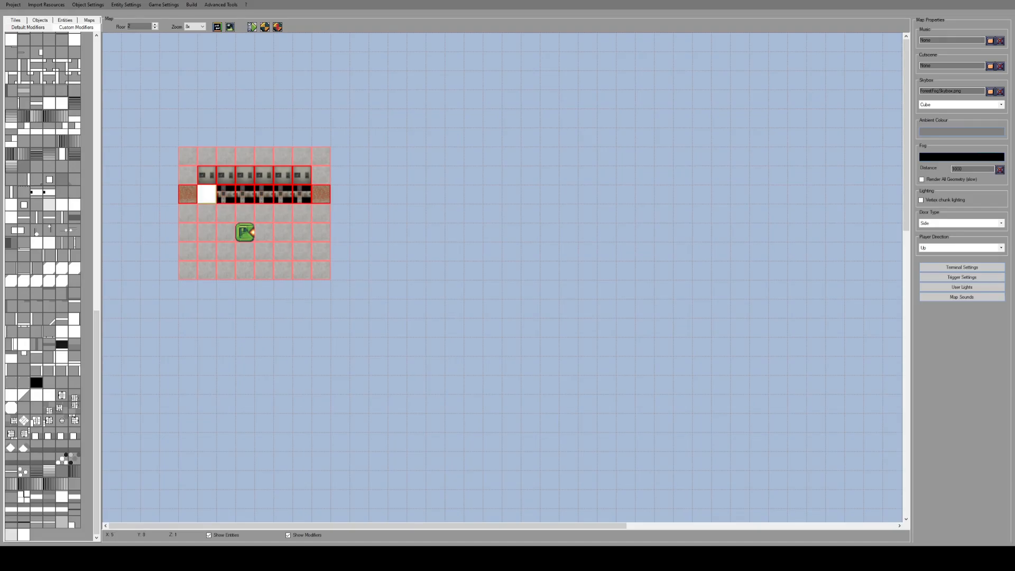
# Paint the custom cube modifier across the row of six window tiles on each of the building's three floors
pyautogui.moveTo(280, 195); pyautogui.dragTo(306, 194)
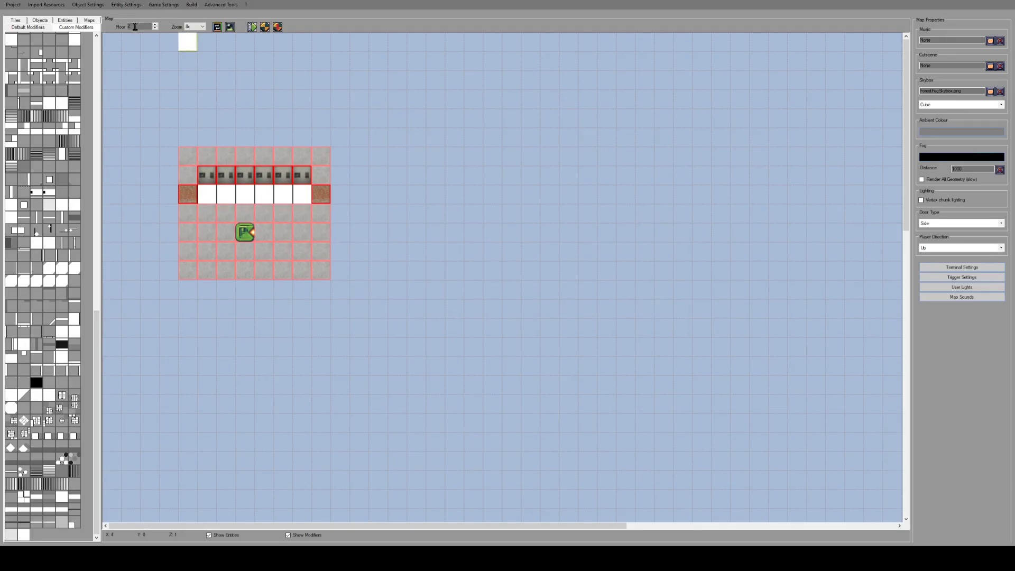
pyautogui.scroll(1, 134, 26)
pyautogui.moveTo(207, 195); pyautogui.dragTo(304, 194)
pyautogui.scroll(1, 144, 27)
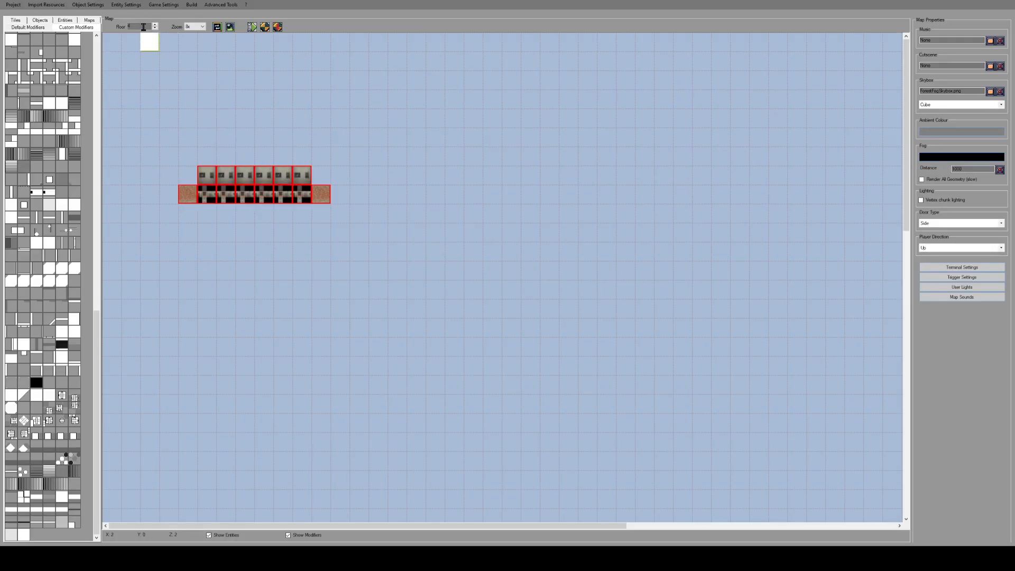
pyautogui.moveTo(206, 194); pyautogui.dragTo(302, 194)
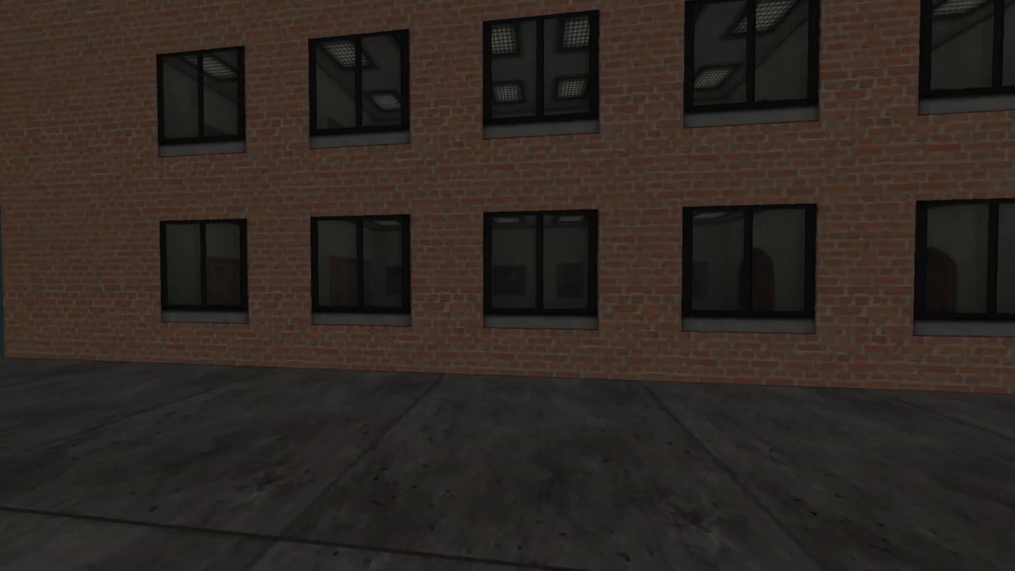
# Walk up to the brick facade in the running game and examine the fake interiors through the windows
pyautogui.press('a')
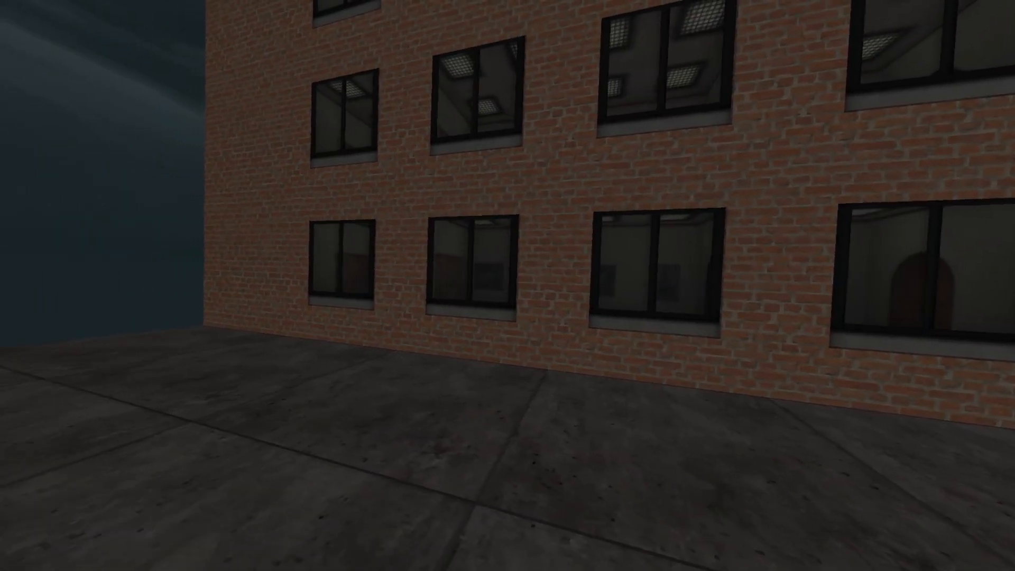
pyautogui.press('w')
pyautogui.press('w')
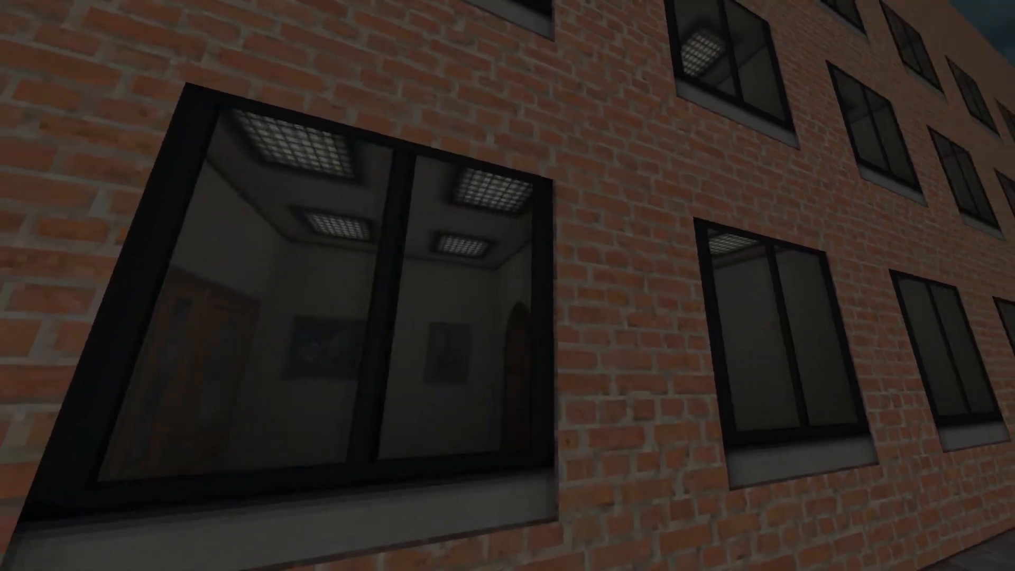
pyautogui.press('w')
pyautogui.press('s')
pyautogui.press('s')
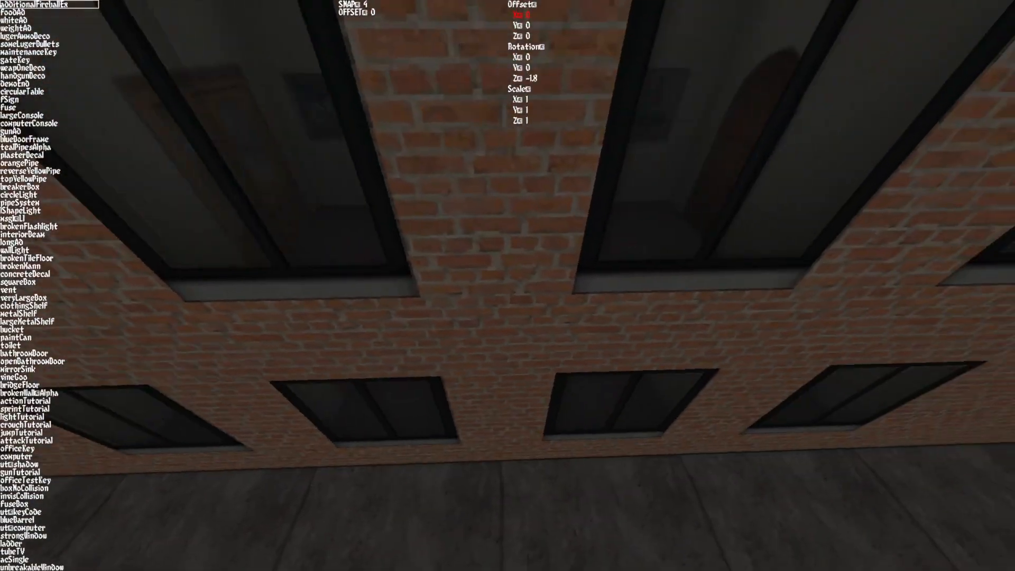
# Fly around the building in the in-game editing view to examine all window rows from different heights and angles
pyautogui.press('w')
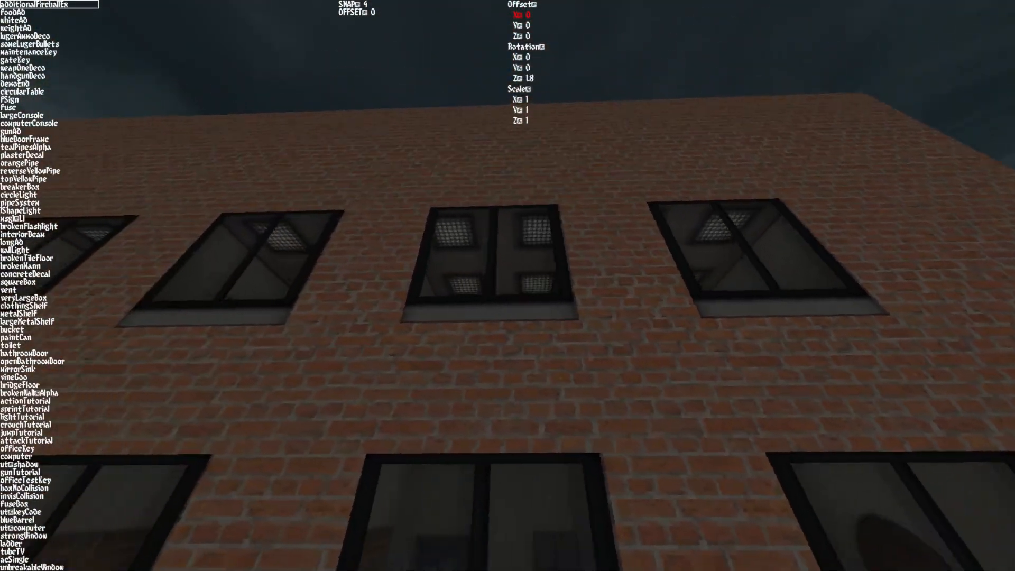
pyautogui.press('s')
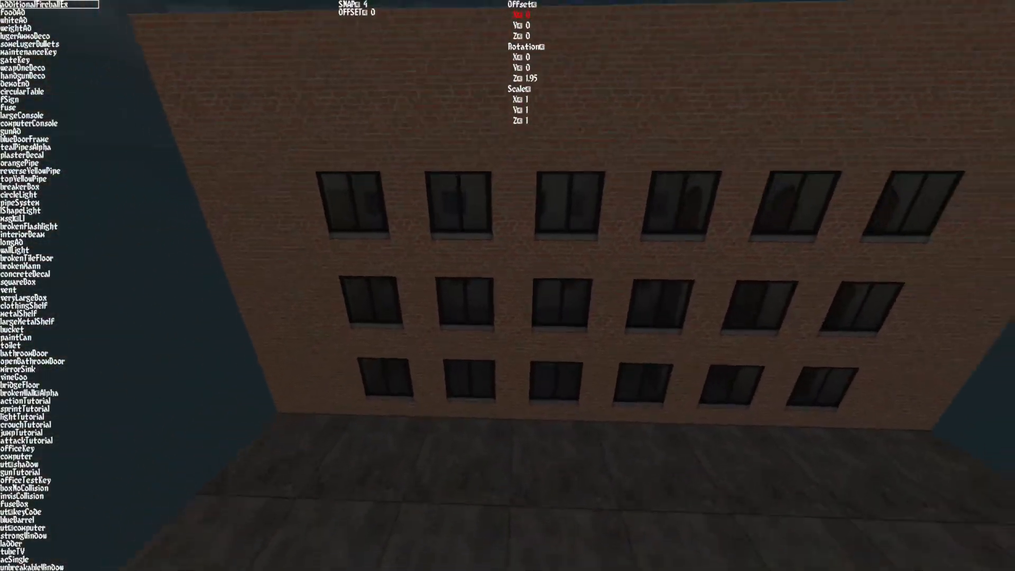
pyautogui.press('d')
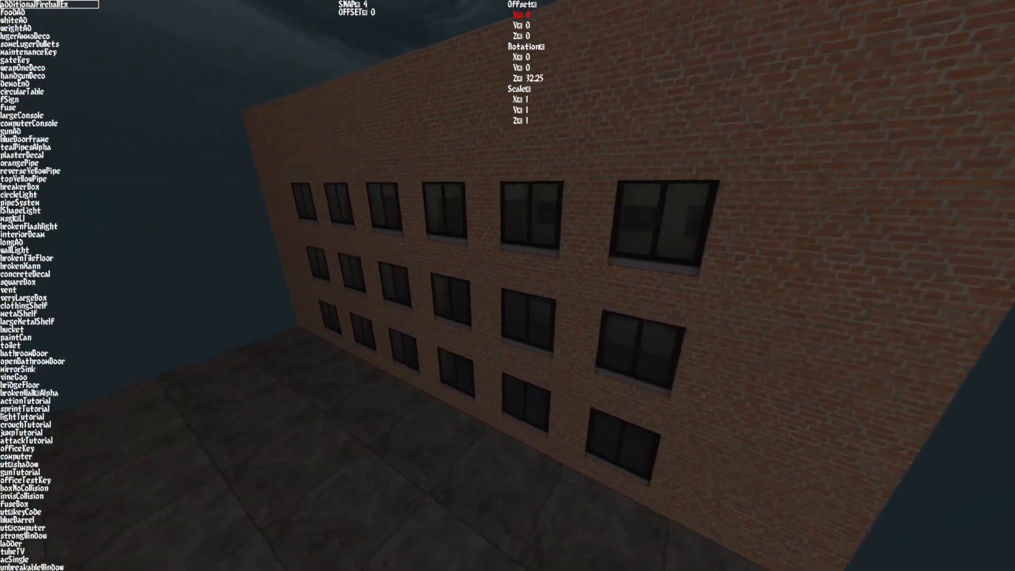